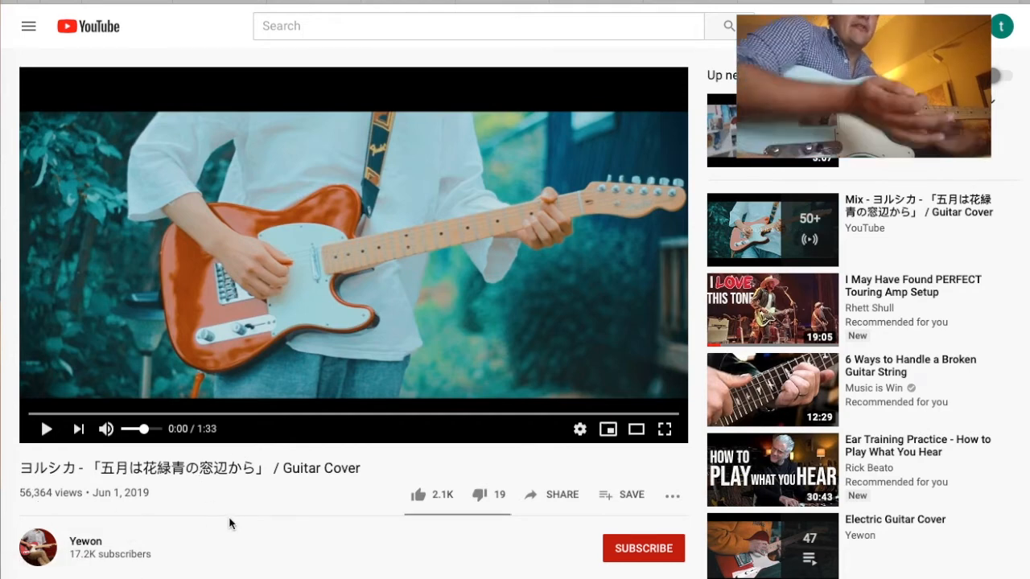
Listen to the guitar cover's opening, replaying the passage from 0:21 to 0:26
{"action": "key", "text": "space"}
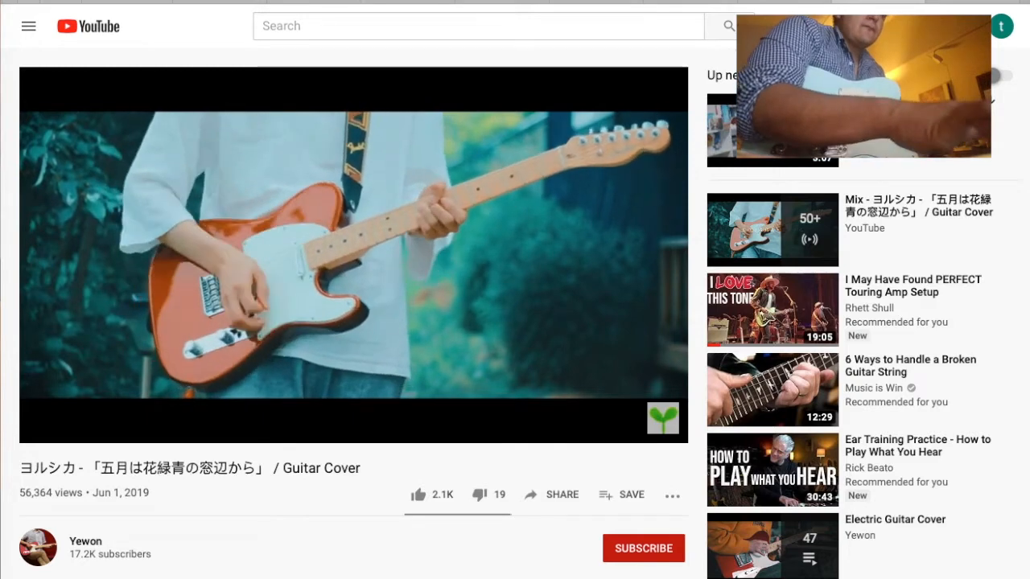
{"action": "key", "text": "space"}
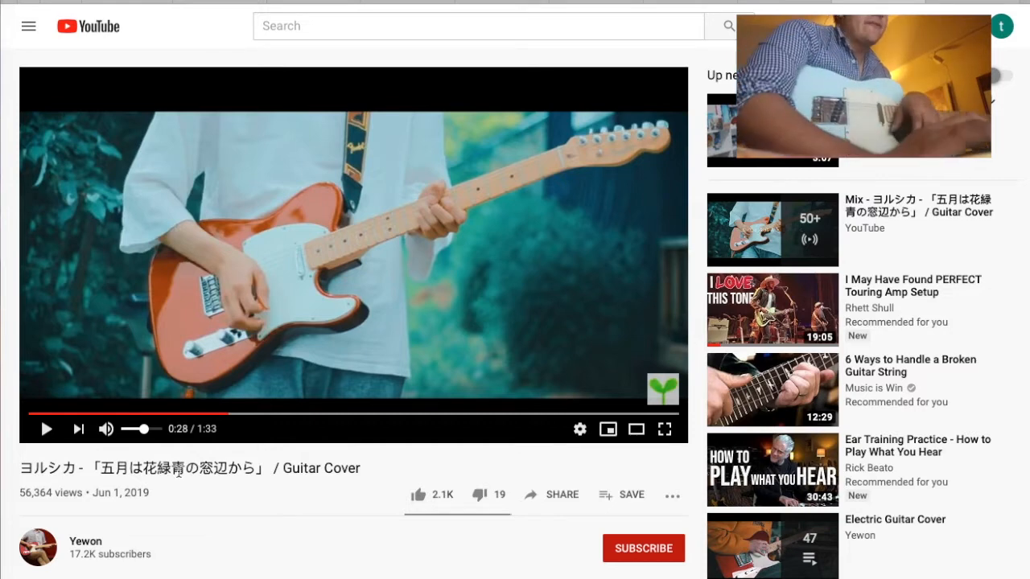
{"action": "left_click", "coordinate": [181, 415]}
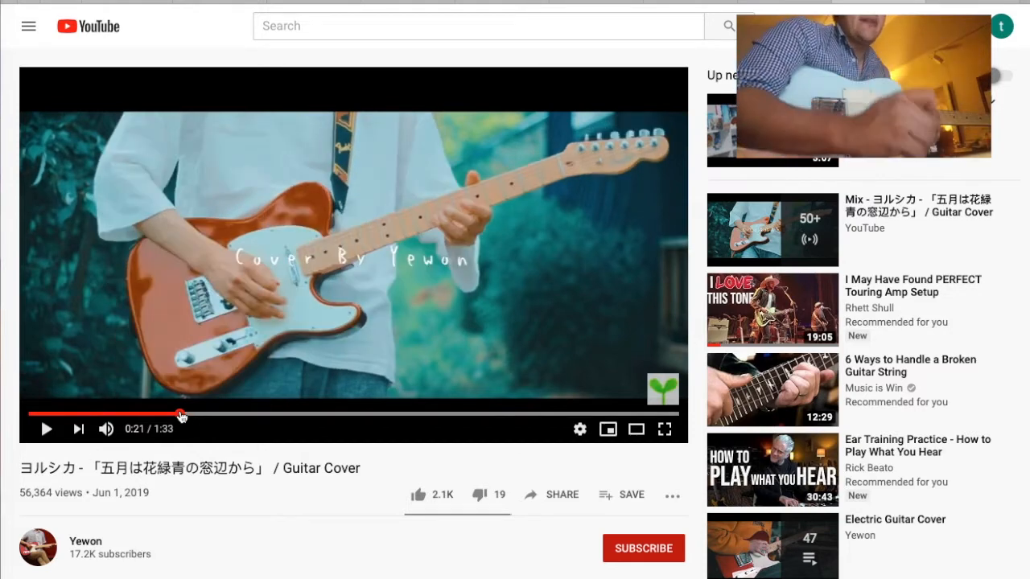
{"action": "key", "text": "space"}
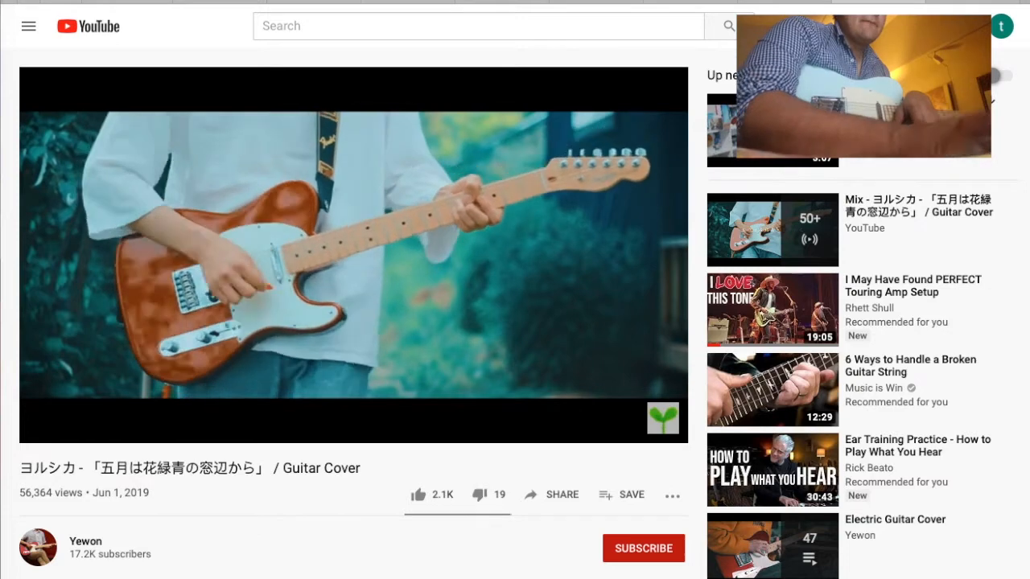
{"action": "key", "text": "space"}
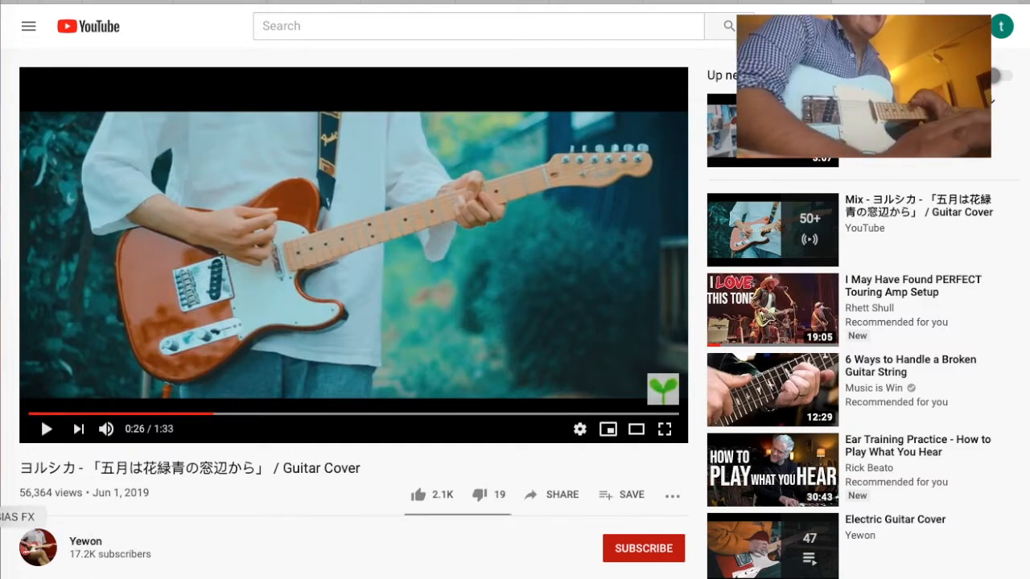
Switch to BIAS FX and examine the Insane 5153 and Monster VH4 amps in the Marty's Lead preset
{"action": "left_click", "coordinate": [3, 516]}
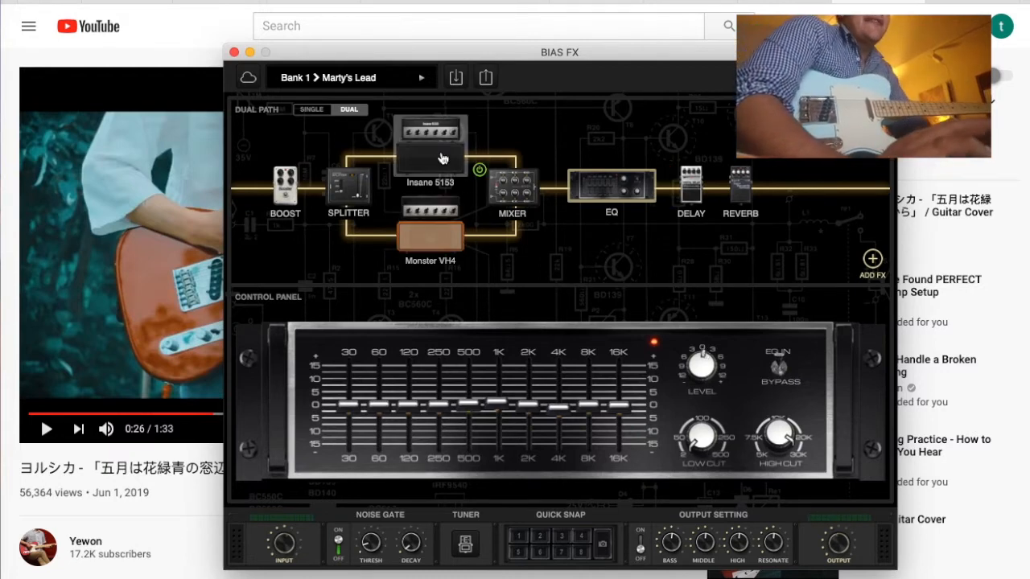
{"action": "left_click", "coordinate": [440, 154]}
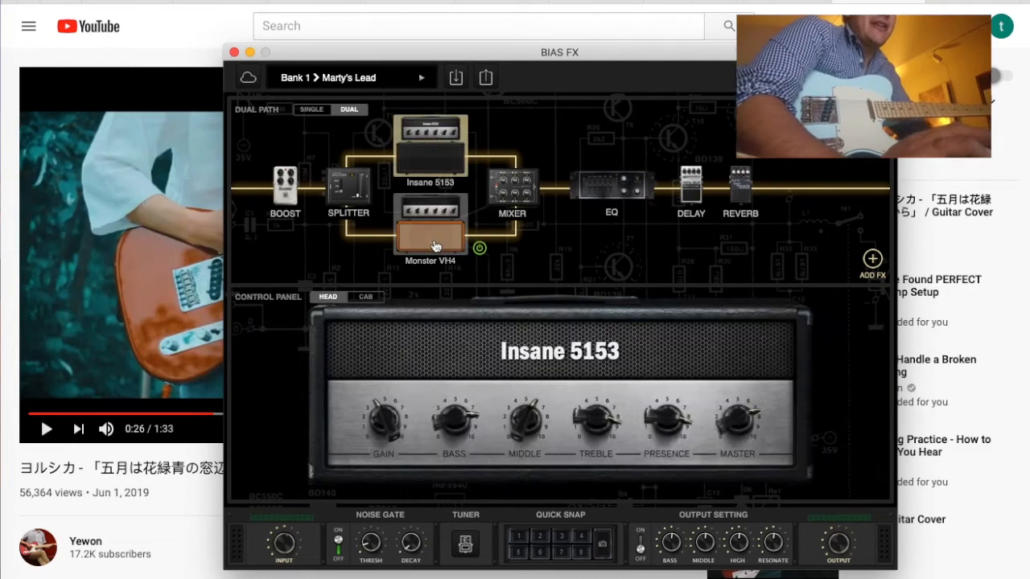
{"action": "left_click", "coordinate": [435, 245]}
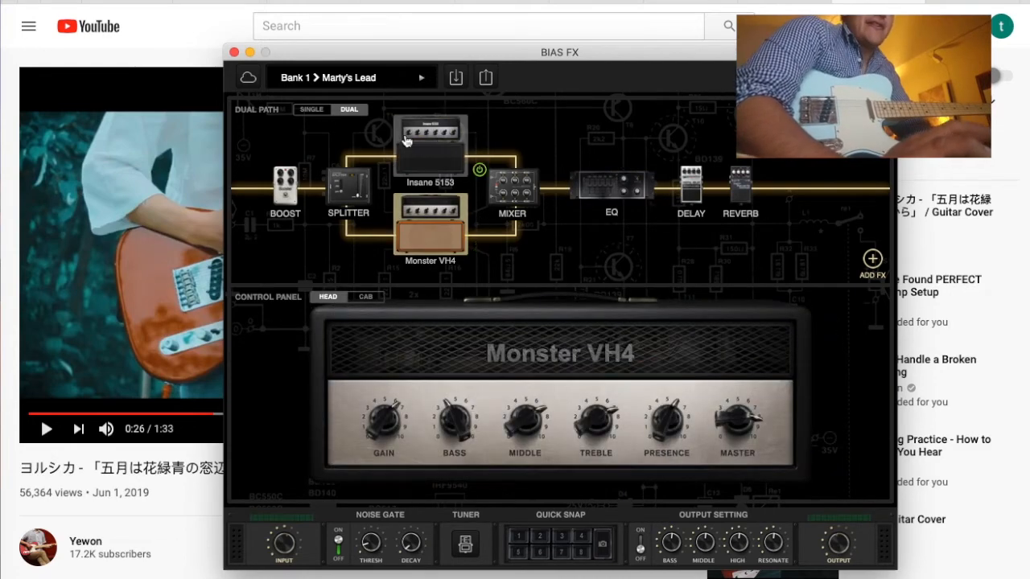
{"action": "left_click", "coordinate": [421, 153]}
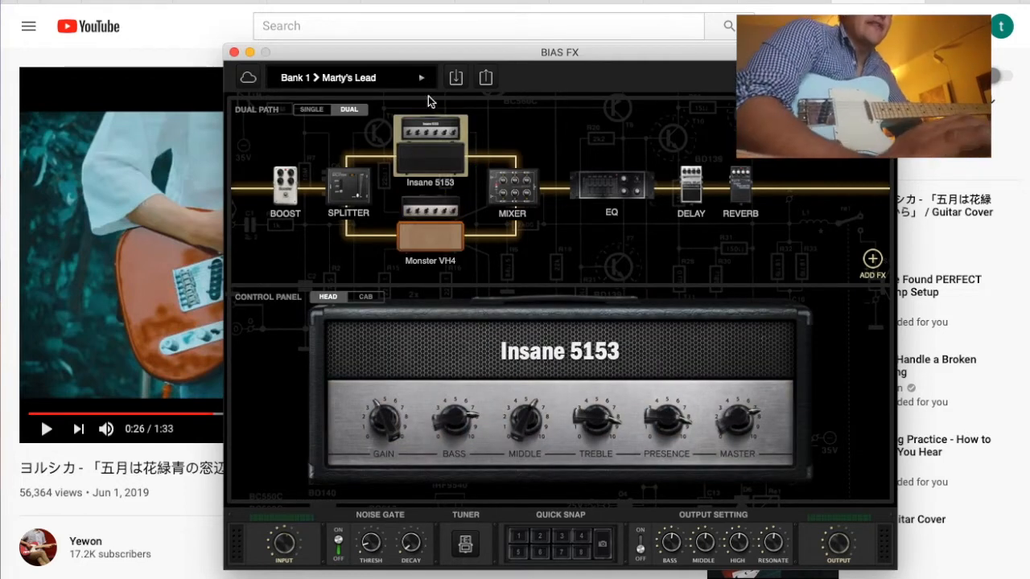
Load the Bloodmeat cover preset from Bank 2
{"action": "left_click", "coordinate": [420, 77]}
{"action": "mouse_move", "coordinate": [386, 236]}
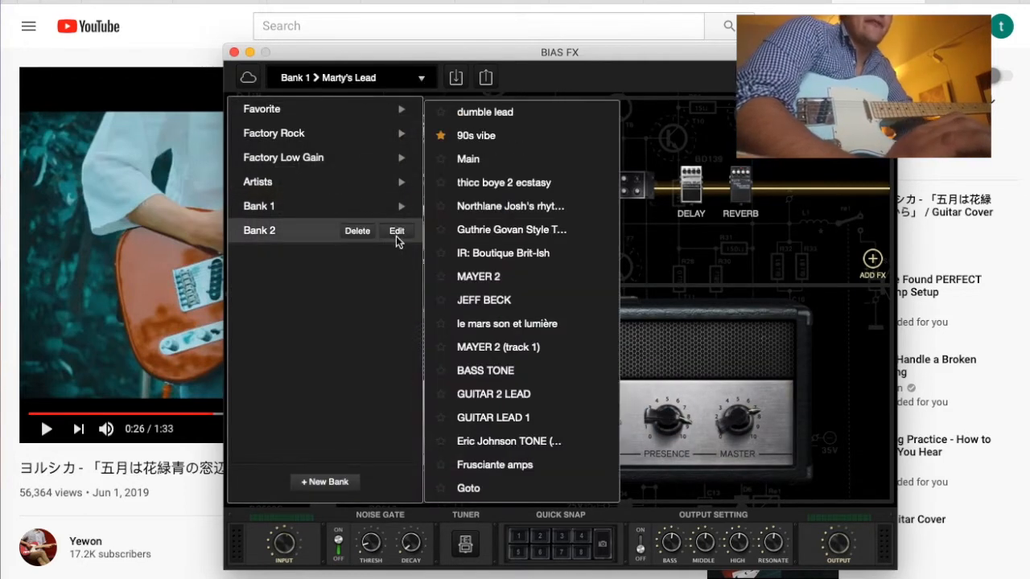
{"action": "scroll", "coordinate": [524, 429], "scroll_direction": "down", "scroll_amount": 5}
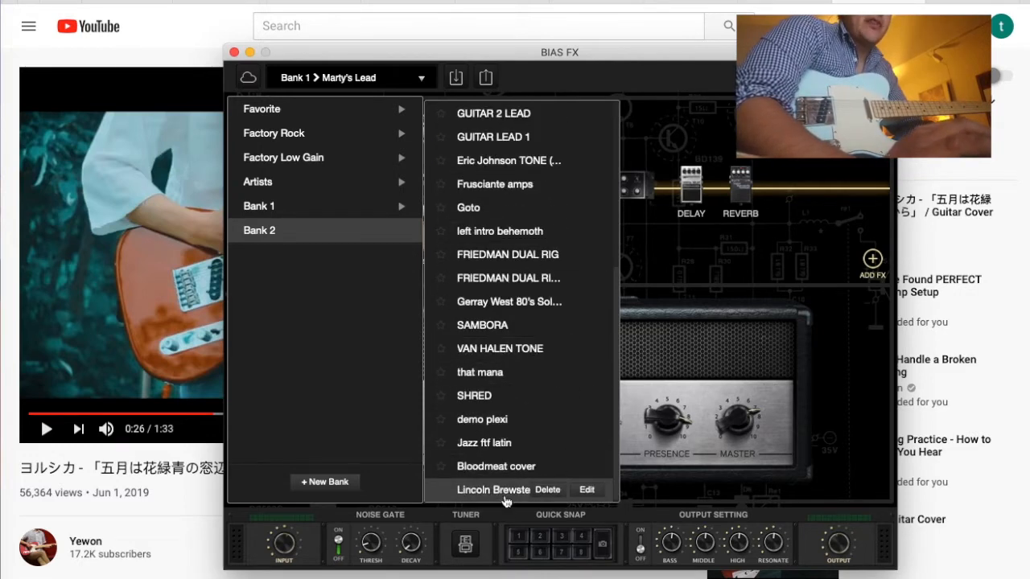
{"action": "left_click", "coordinate": [492, 465]}
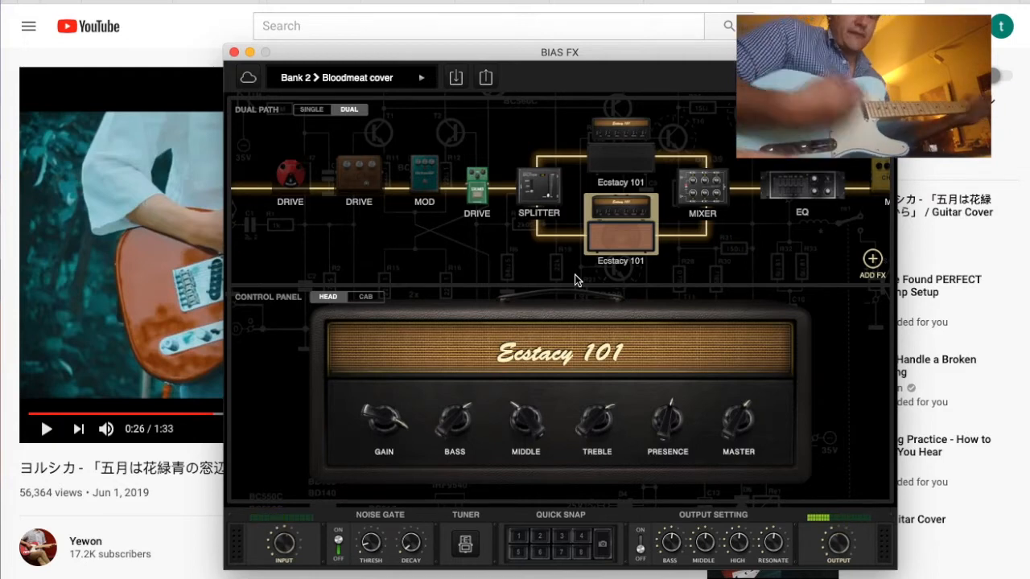
Load the Default Clean preset from the Factory Rock bank
{"action": "left_click", "coordinate": [422, 77]}
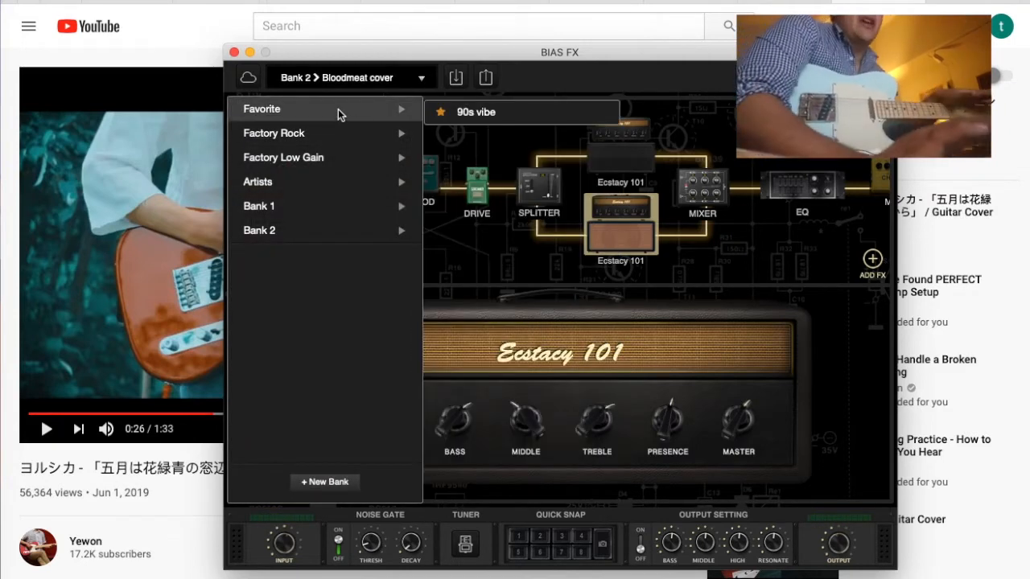
{"action": "mouse_move", "coordinate": [358, 134]}
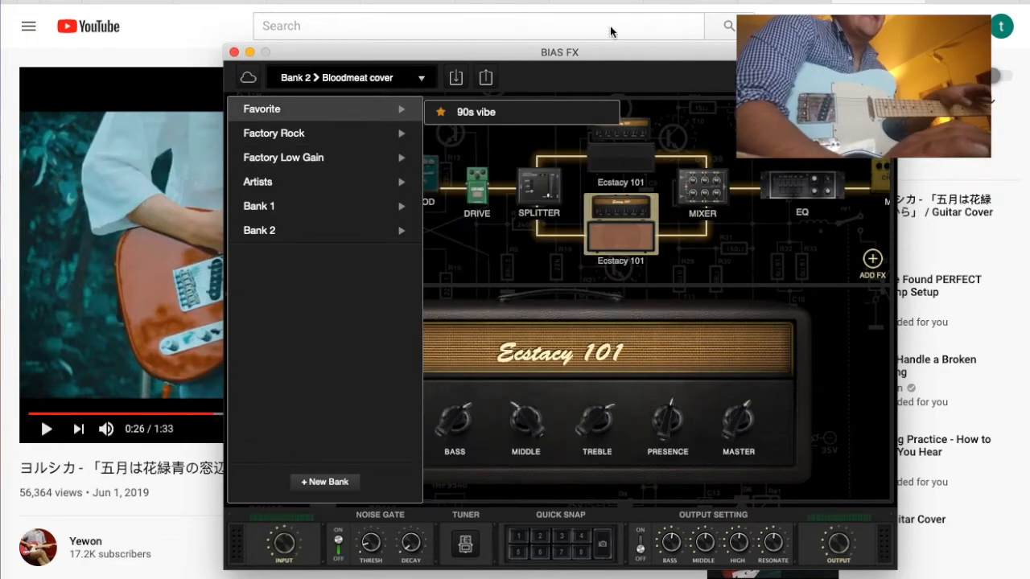
{"action": "left_click", "coordinate": [493, 113]}
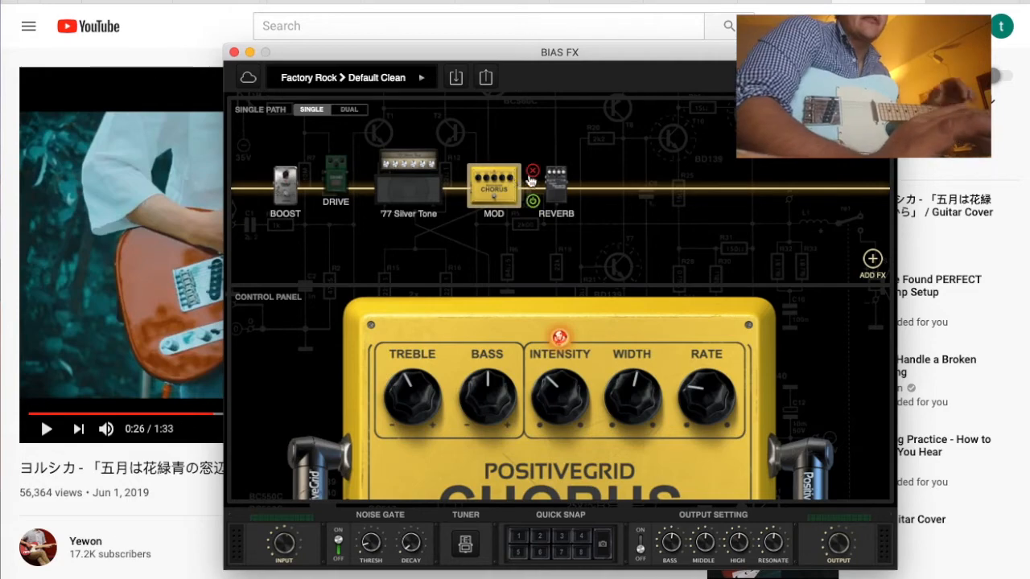
Remove the chorus, reverb, drive and boost pedals from the signal chain, keeping only the amp
{"action": "left_click", "coordinate": [532, 173]}
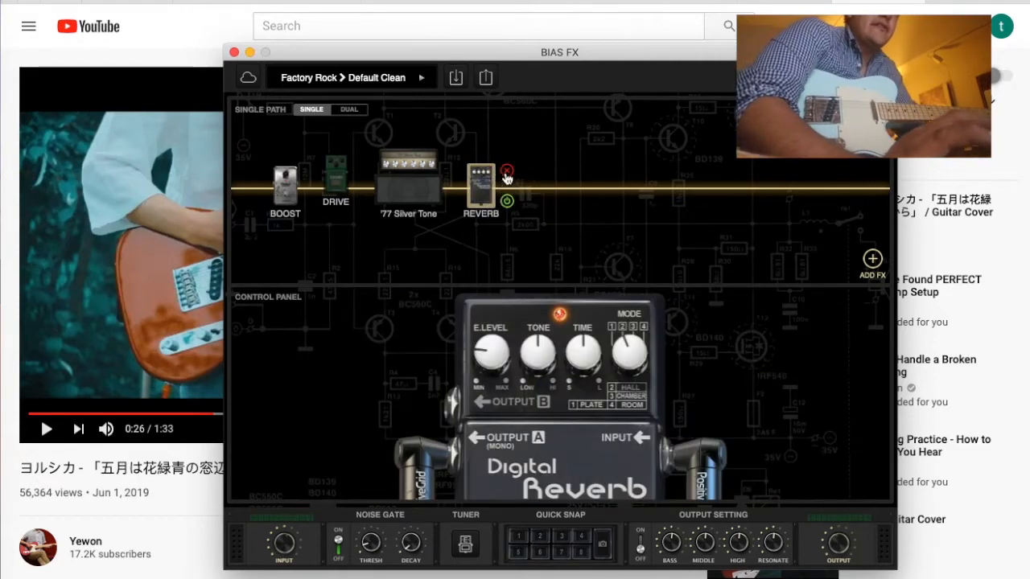
{"action": "left_click", "coordinate": [507, 174]}
{"action": "left_click", "coordinate": [357, 174]}
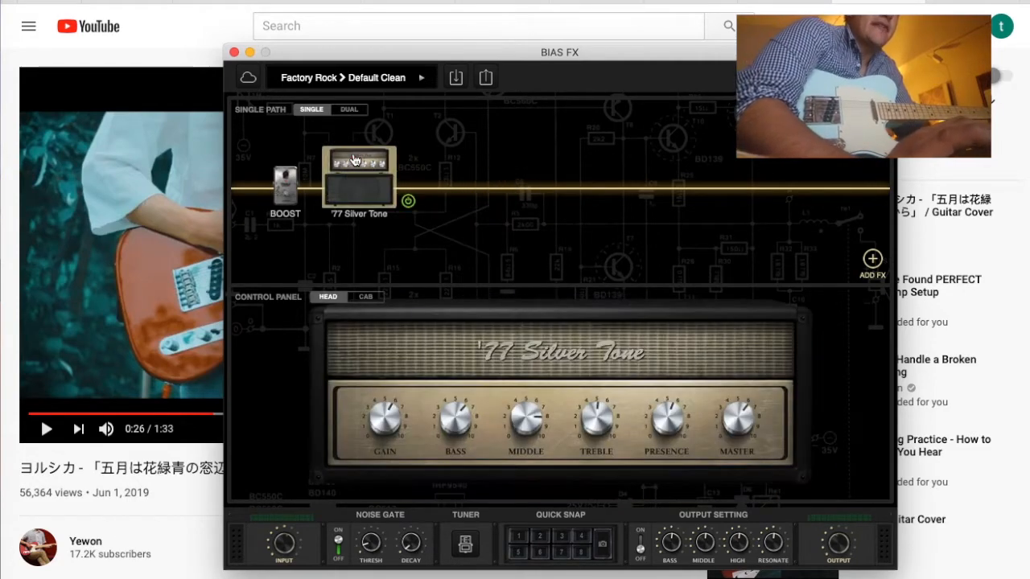
{"action": "left_click", "coordinate": [309, 171]}
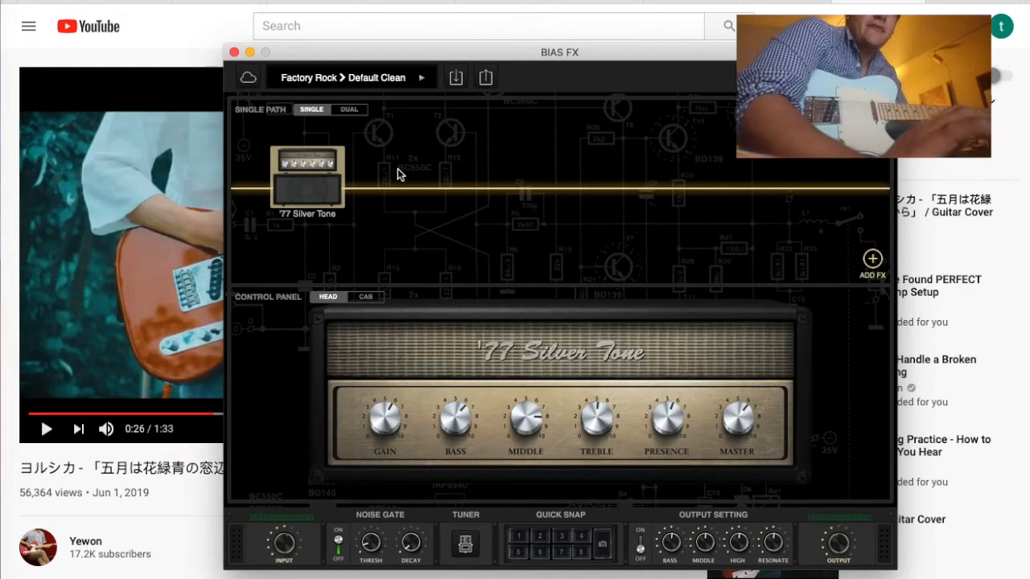
Replace the '77 Silver Tone amp with the low-gain '67 Blackface
{"action": "left_click", "coordinate": [351, 295]}
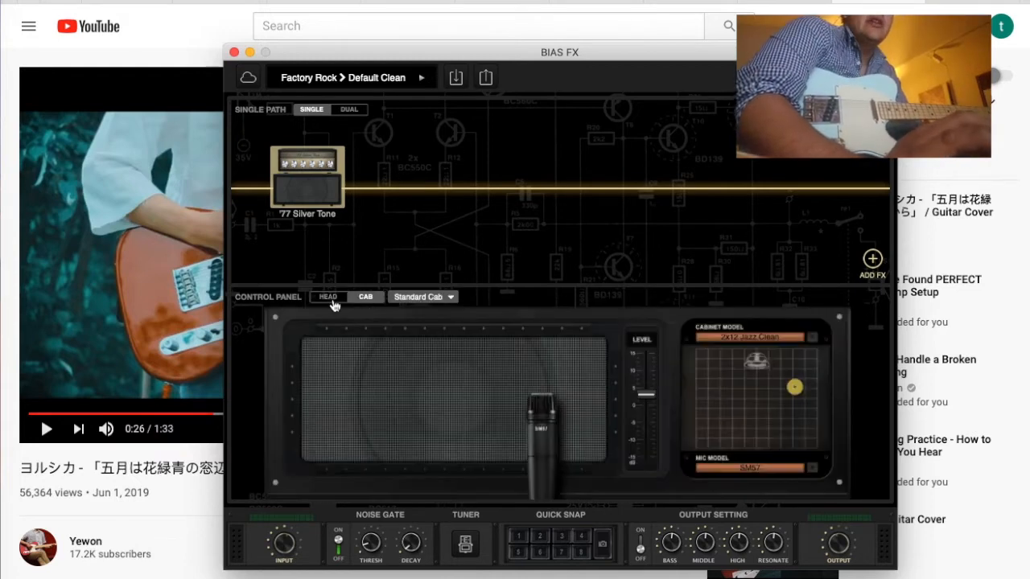
{"action": "left_click", "coordinate": [332, 298]}
{"action": "mouse_move", "coordinate": [312, 187]}
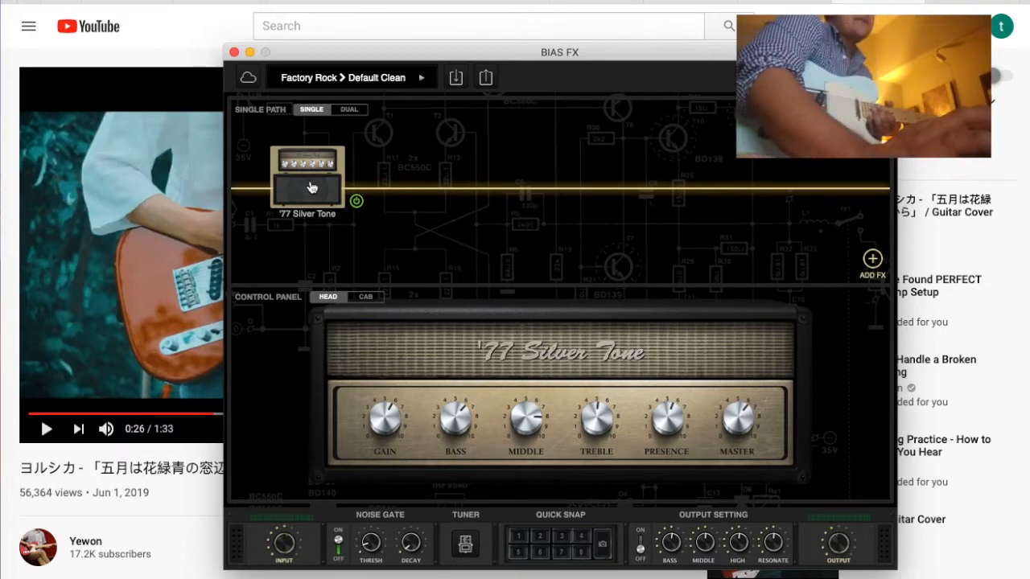
{"action": "left_click", "coordinate": [311, 187]}
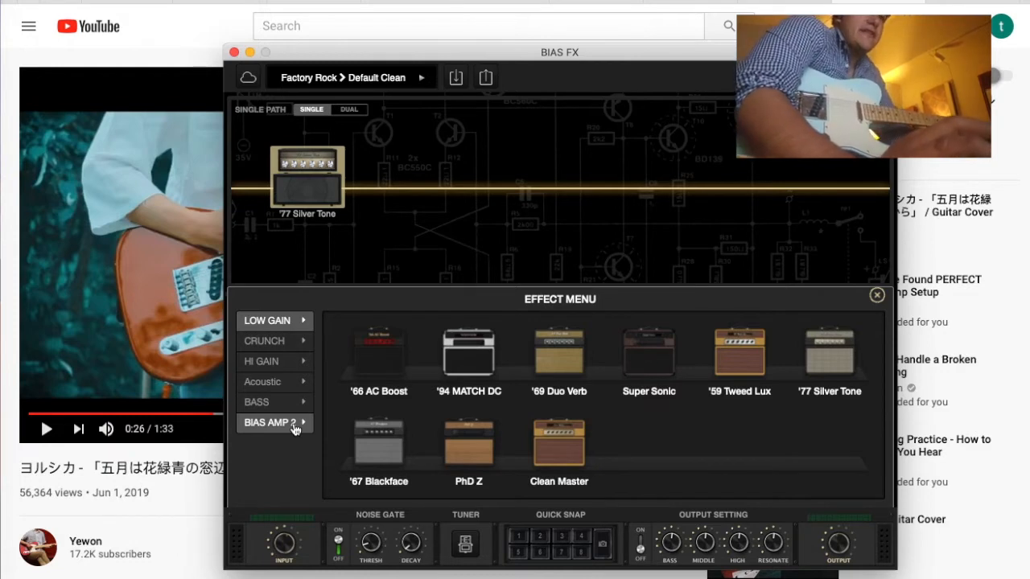
{"action": "left_click", "coordinate": [270, 341]}
{"action": "left_click", "coordinate": [291, 331]}
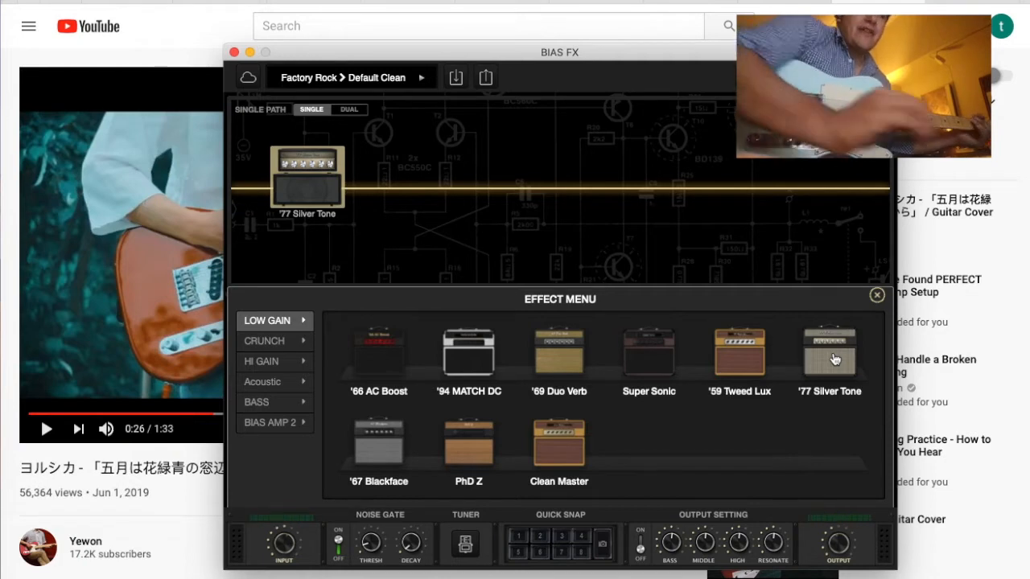
{"action": "left_click", "coordinate": [377, 449]}
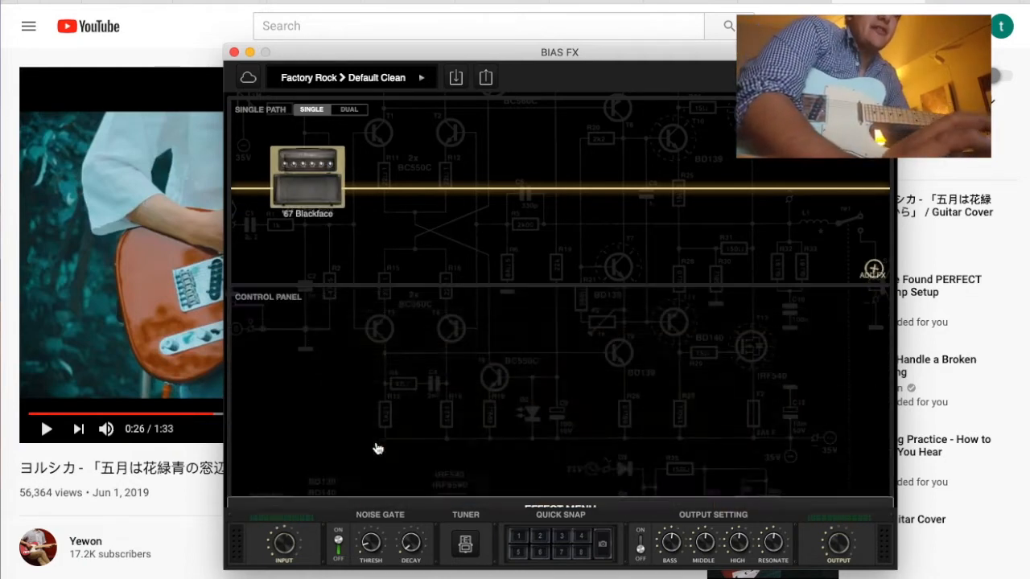
Raise the '67 Blackface's master volume to nearly 10
{"action": "left_click_drag", "start_coordinate": [744, 426], "coordinate": [744, 394]}
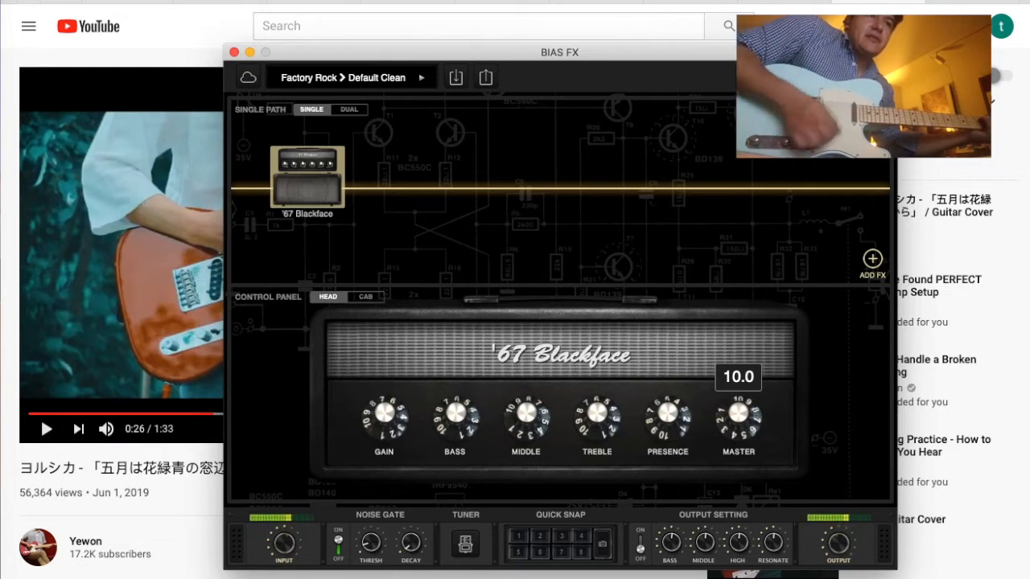
{"action": "mouse_move", "coordinate": [729, 427]}
{"action": "left_mouse_down"}
{"action": "mouse_move", "coordinate": [730, 457]}
{"action": "mouse_move", "coordinate": [738, 416]}
{"action": "left_mouse_up"}
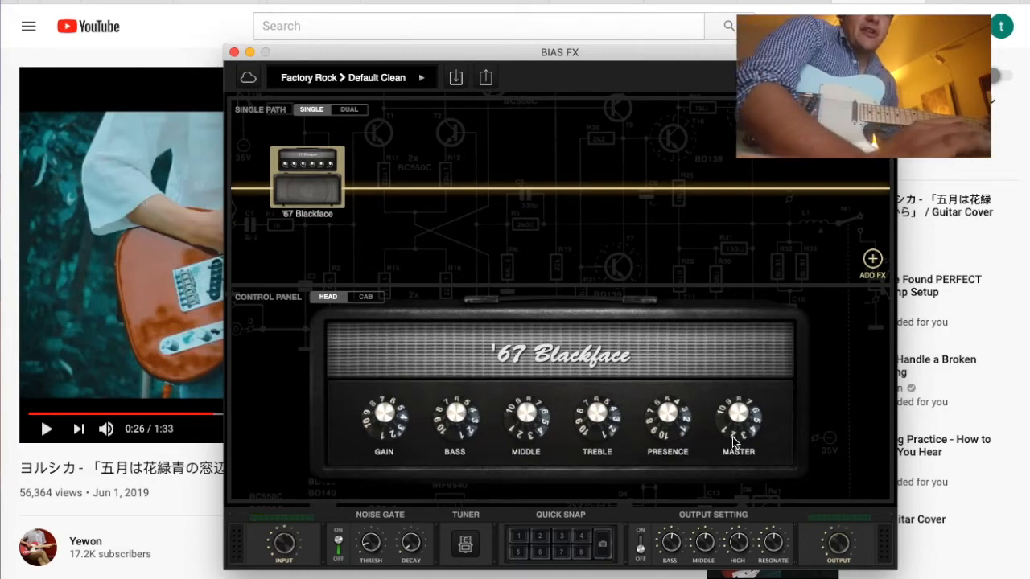
{"action": "left_click_drag", "start_coordinate": [733, 440], "coordinate": [733, 418]}
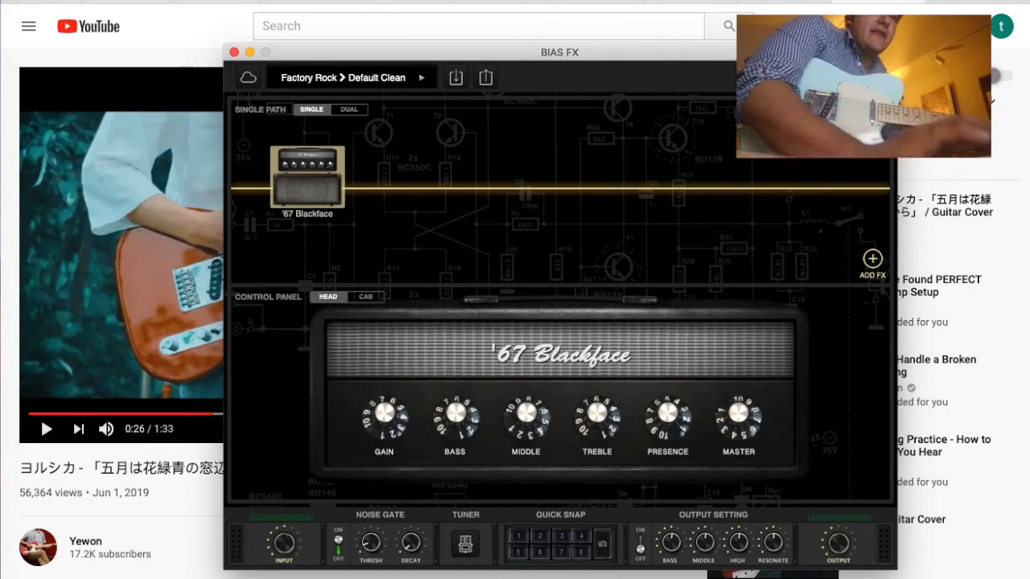
Try the '67 Blackface's gain at 11.0 and settle it at about 8
{"action": "left_click_drag", "start_coordinate": [388, 438], "coordinate": [387, 395]}
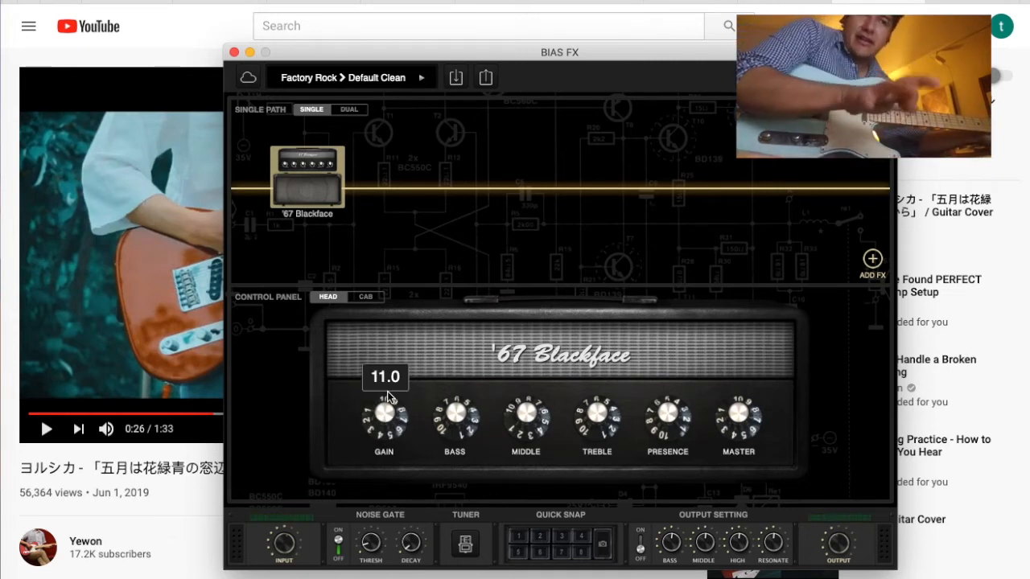
{"action": "left_click_drag", "start_coordinate": [387, 391], "coordinate": [384, 442]}
{"action": "scroll", "coordinate": [384, 446], "scroll_direction": "down", "scroll_amount": 3}
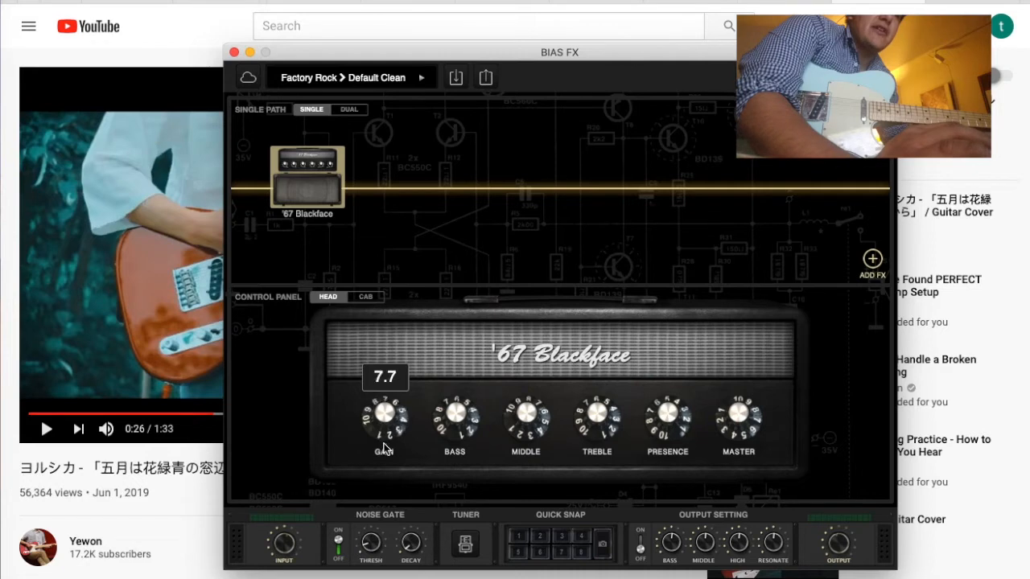
{"action": "scroll", "coordinate": [384, 446], "scroll_direction": "up", "scroll_amount": 3}
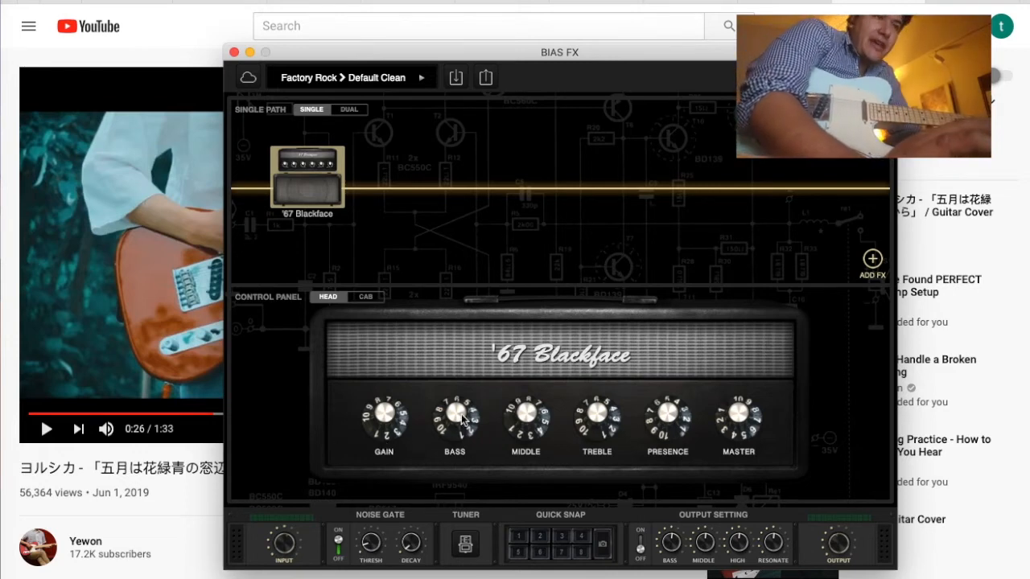
Shape the '67 Blackface's tone with less bass, treble at 5.9 and slightly more presence
{"action": "left_click_drag", "start_coordinate": [461, 419], "coordinate": [462, 429]}
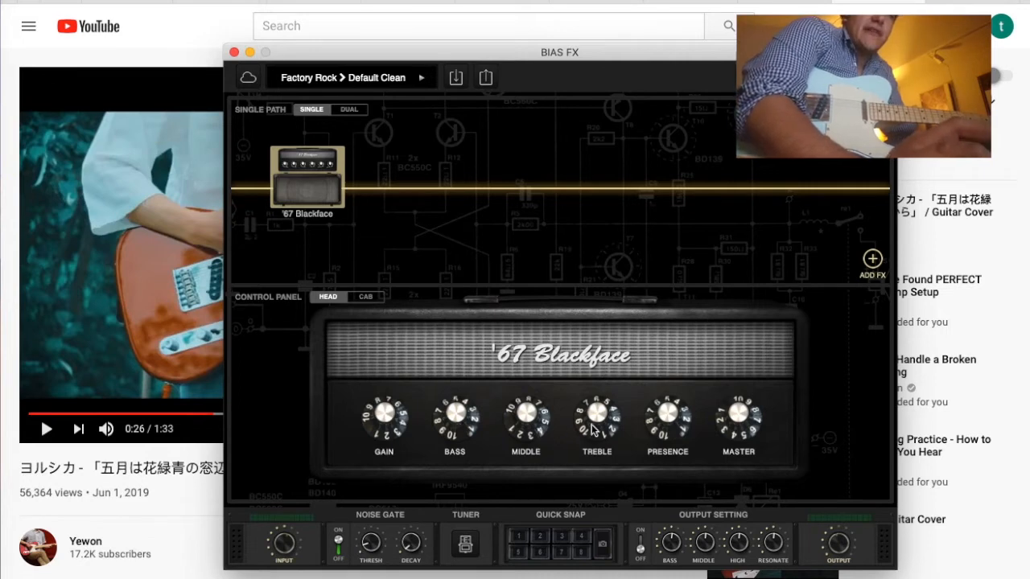
{"action": "left_click_drag", "start_coordinate": [593, 426], "coordinate": [592, 423]}
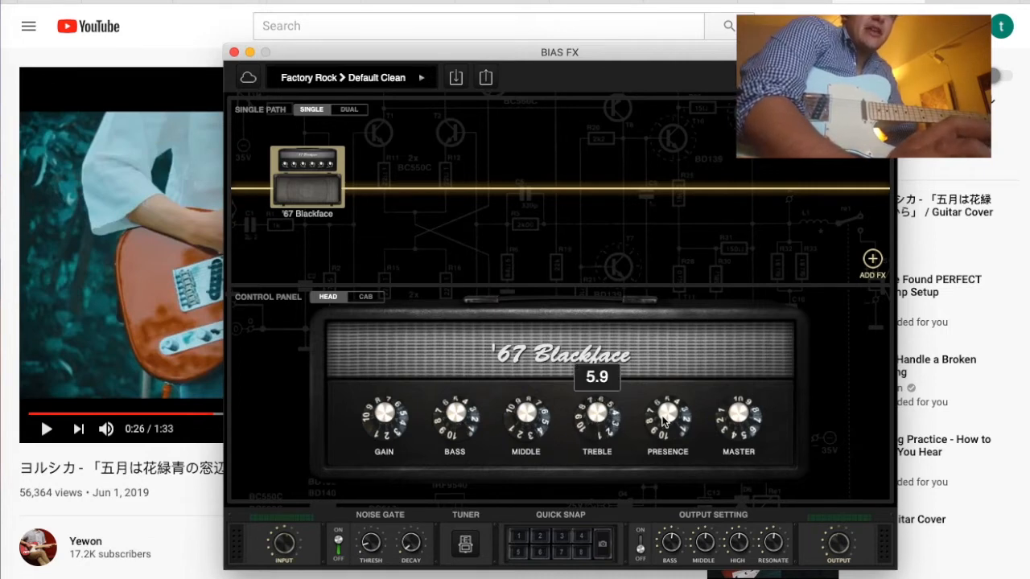
{"action": "mouse_move", "coordinate": [665, 417]}
{"action": "left_mouse_down"}
{"action": "mouse_move", "coordinate": [664, 405]}
{"action": "mouse_move", "coordinate": [661, 415]}
{"action": "left_mouse_up"}
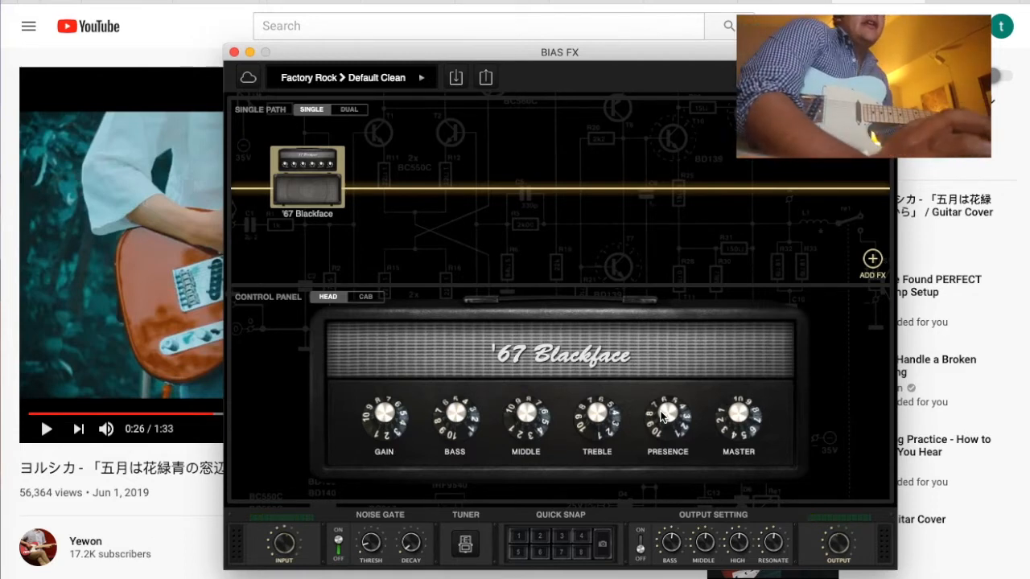
Move the SM57 microphone on the 2x12 Black Duo cabinet from the speaker's edge to its centre
{"action": "left_click", "coordinate": [366, 297]}
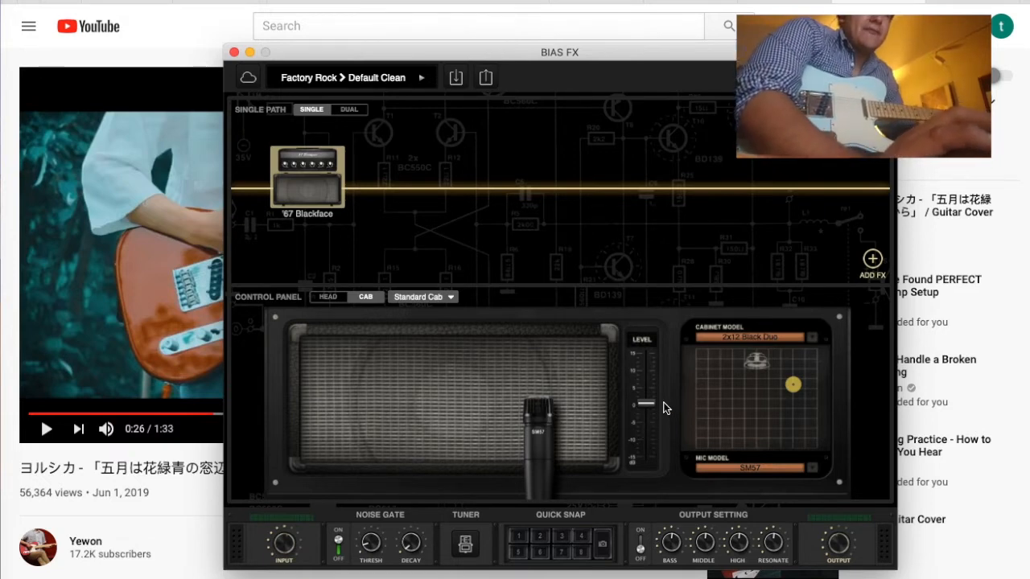
{"action": "left_click_drag", "start_coordinate": [540, 416], "coordinate": [504, 411]}
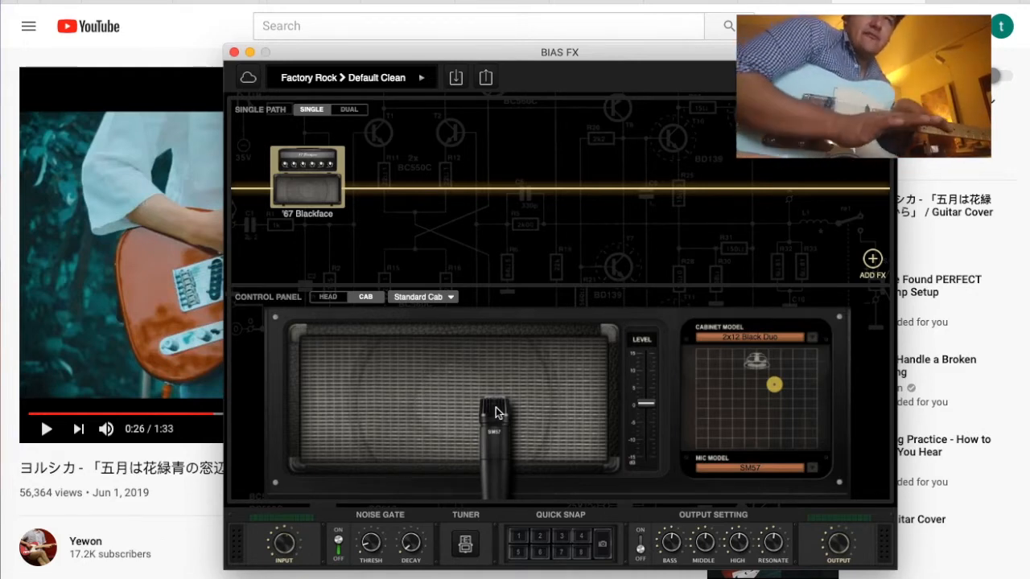
{"action": "left_click_drag", "start_coordinate": [495, 412], "coordinate": [456, 406]}
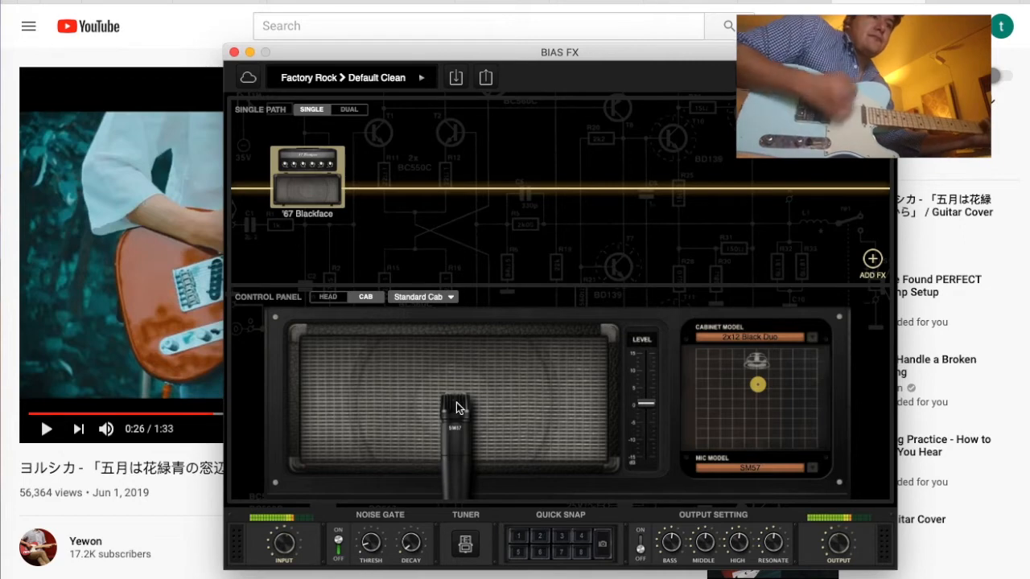
Try the SM57 at several positions out towards the speaker's edge and settle it slightly off the speaker's centre
{"action": "left_click_drag", "start_coordinate": [467, 406], "coordinate": [499, 409]}
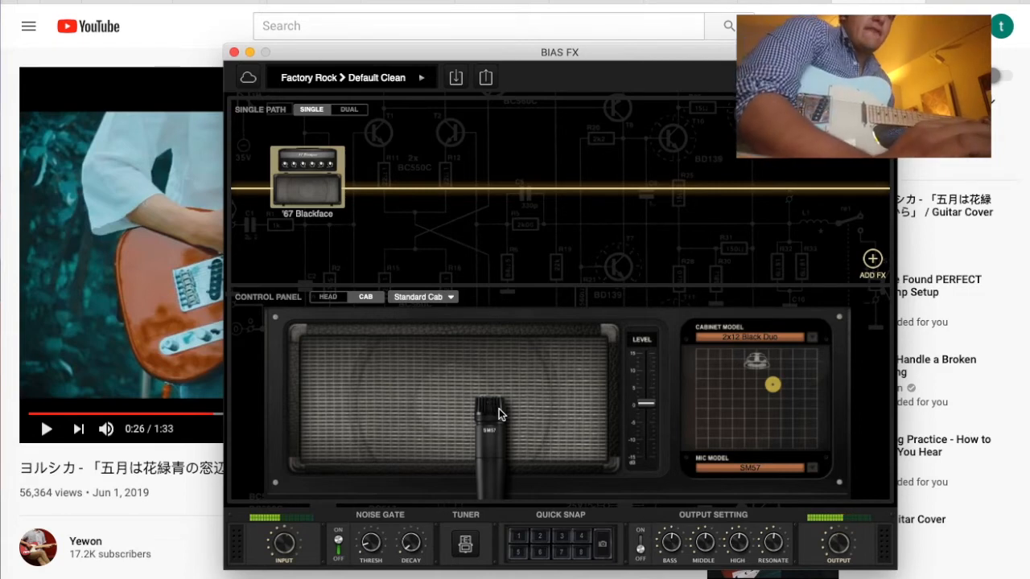
{"action": "left_click_drag", "start_coordinate": [499, 409], "coordinate": [522, 406]}
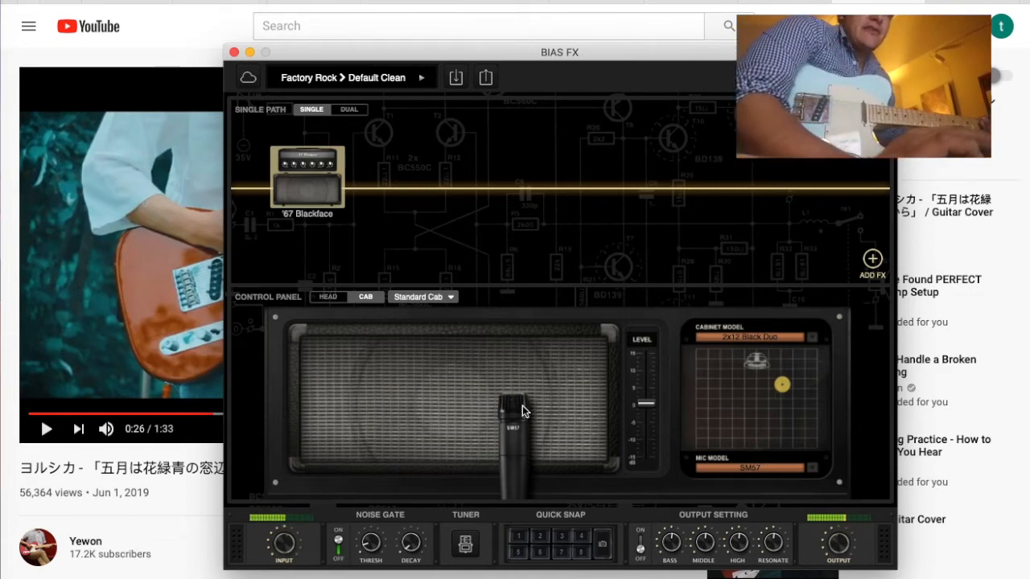
{"action": "left_click_drag", "start_coordinate": [522, 405], "coordinate": [552, 409]}
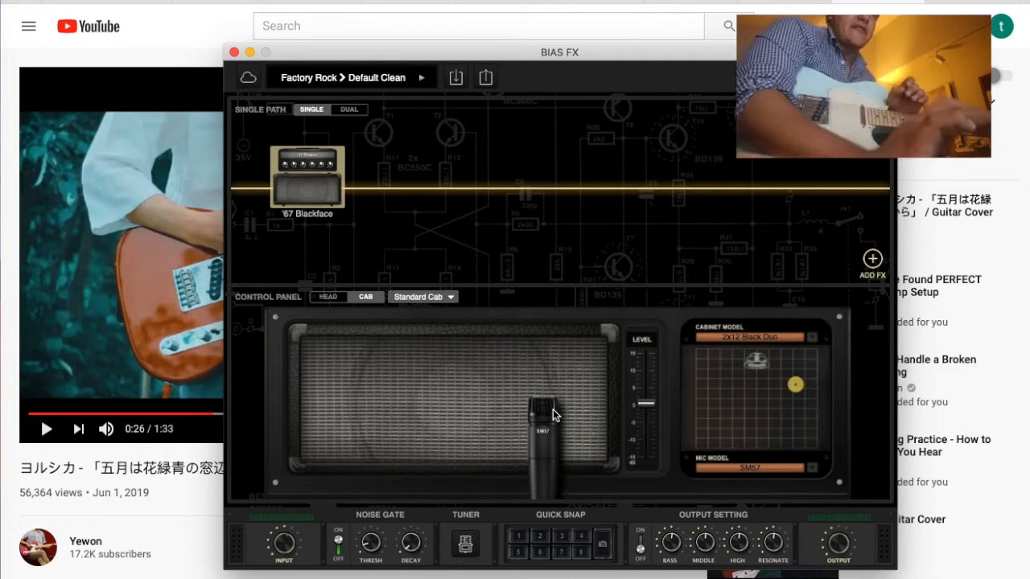
{"action": "left_click_drag", "start_coordinate": [552, 409], "coordinate": [484, 405]}
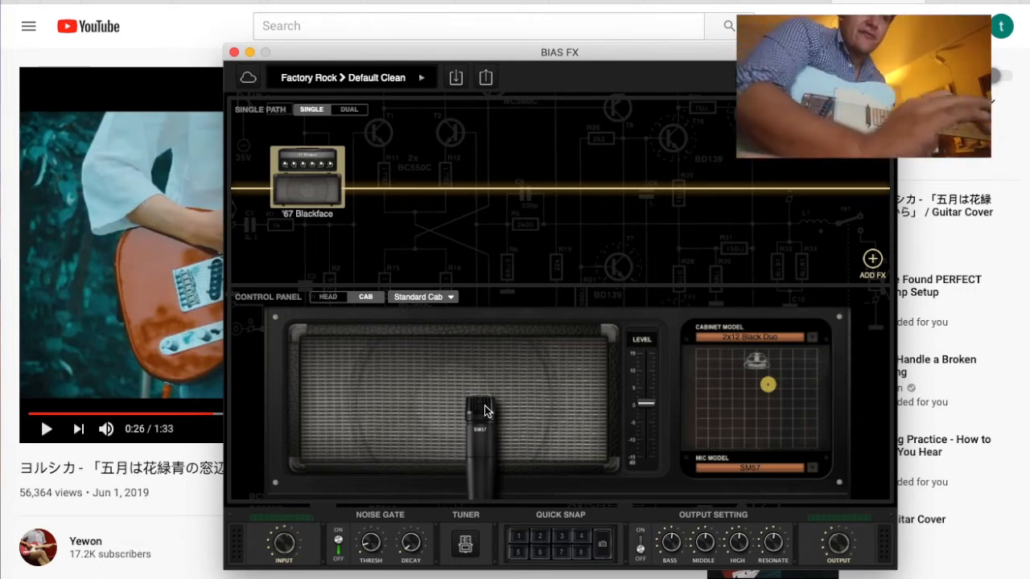
{"action": "mouse_move", "coordinate": [485, 406]}
{"action": "left_mouse_down"}
{"action": "mouse_move", "coordinate": [452, 407]}
{"action": "mouse_move", "coordinate": [494, 413]}
{"action": "left_mouse_up"}
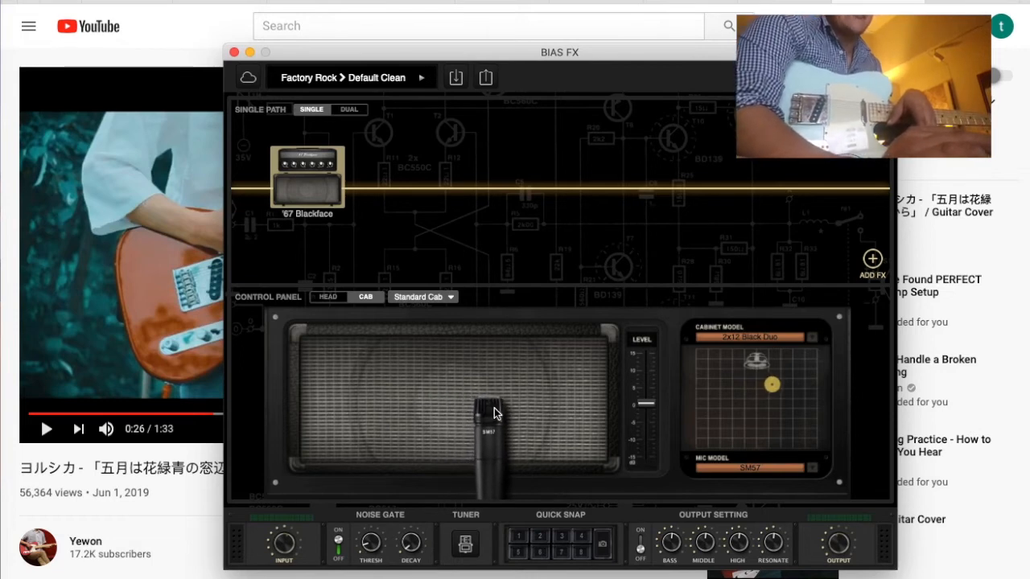
Try the SM57 at its closest and near its farthest distance from the cabinet, and settle it fairly close to the speaker
{"action": "left_click", "coordinate": [747, 470]}
{"action": "left_click", "coordinate": [733, 472]}
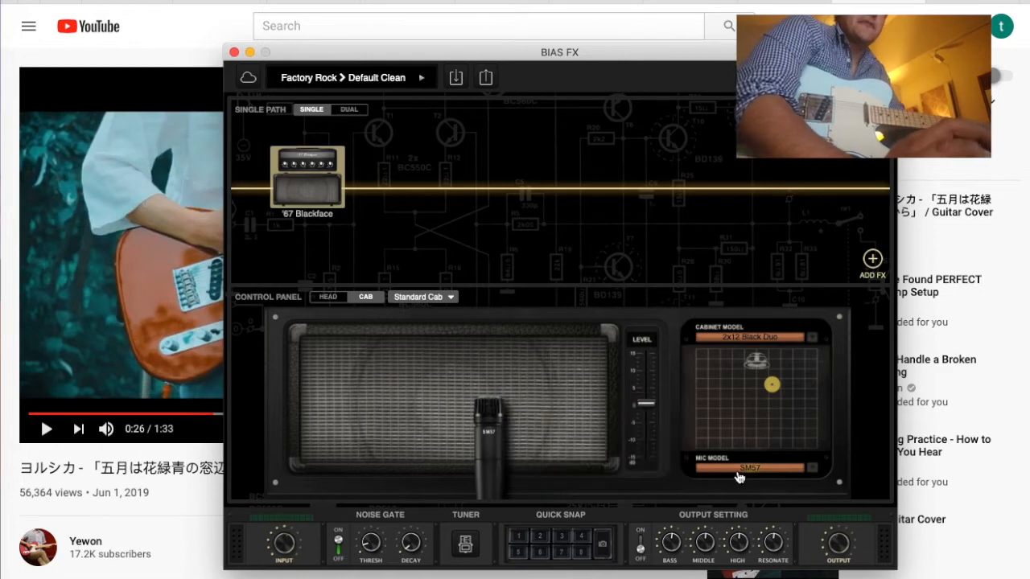
{"action": "left_click_drag", "start_coordinate": [773, 386], "coordinate": [774, 311]}
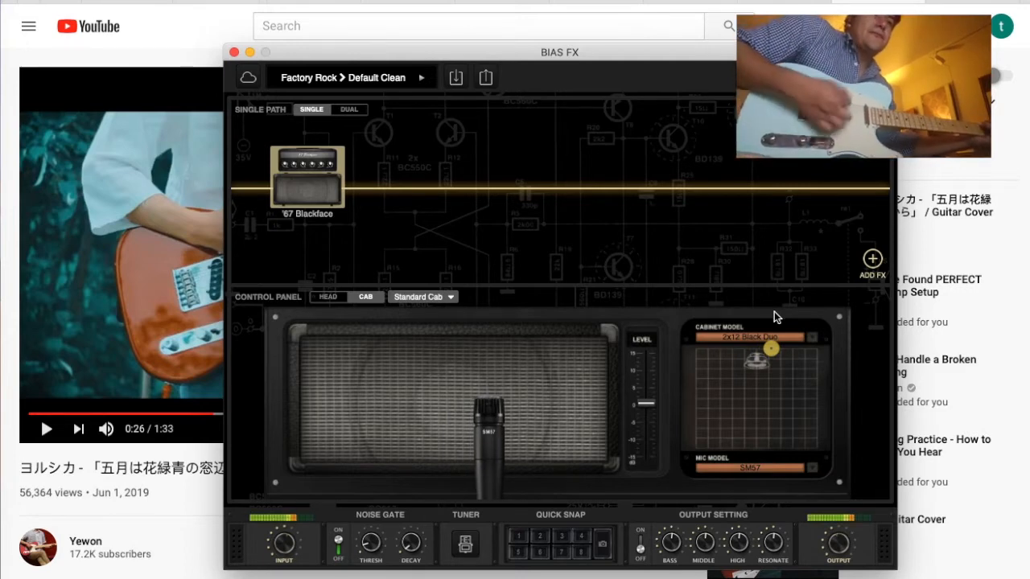
{"action": "left_click_drag", "start_coordinate": [773, 347], "coordinate": [772, 443]}
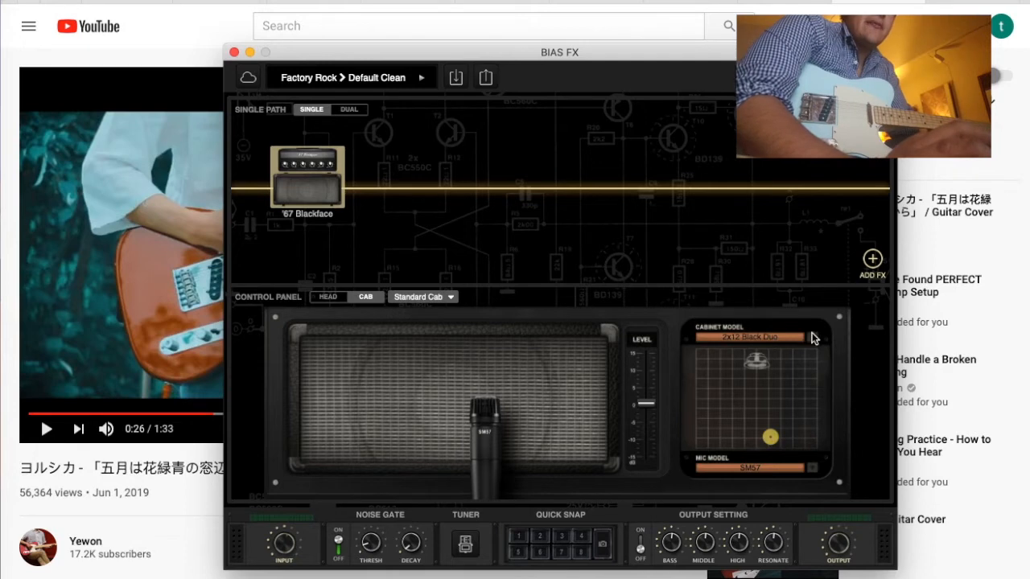
{"action": "left_click_drag", "start_coordinate": [771, 438], "coordinate": [769, 381]}
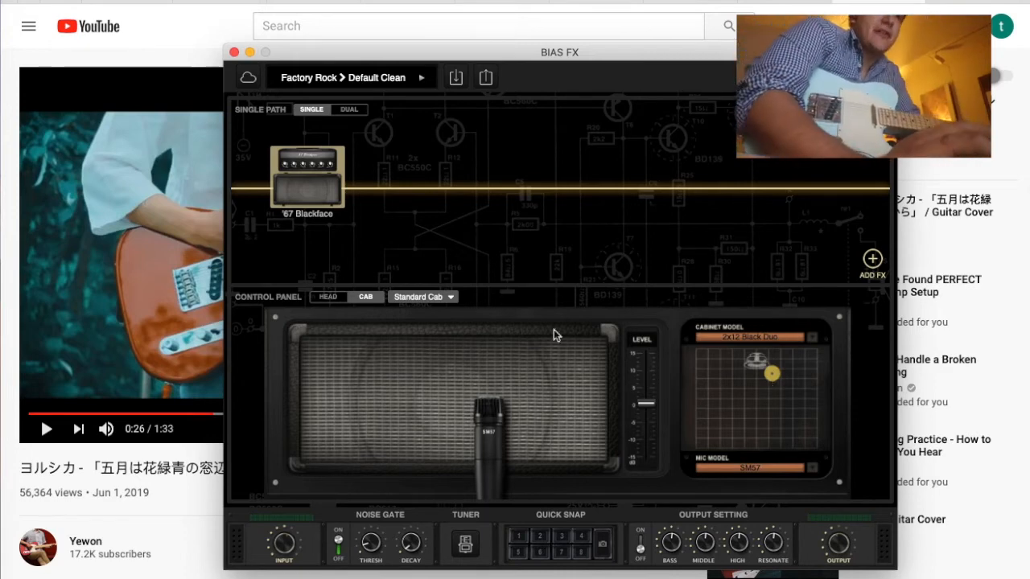
Browse the drive effects and add the Clone Drive pedal in front of the '67 Blackface
{"action": "left_click", "coordinate": [332, 296]}
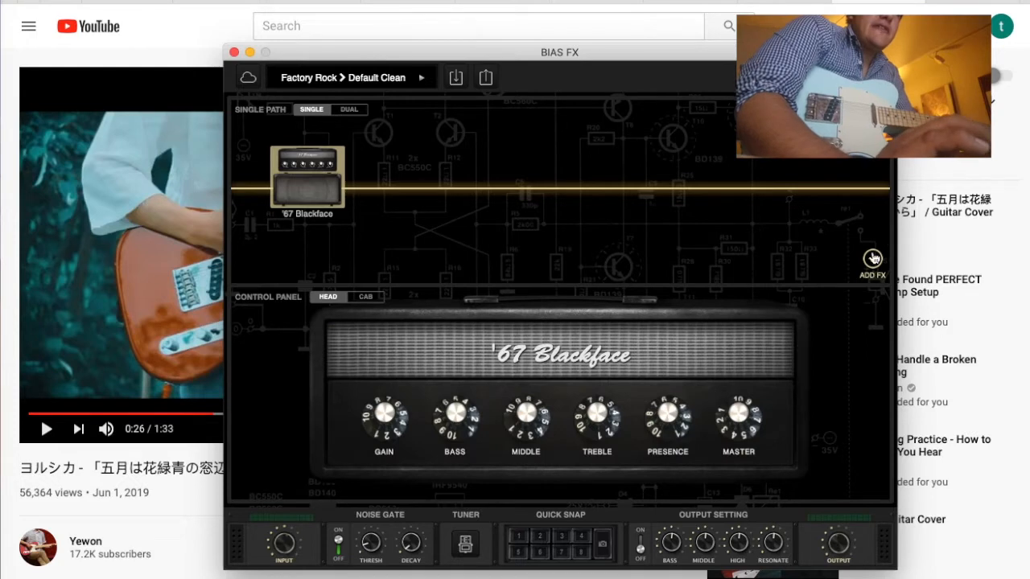
{"action": "left_click", "coordinate": [872, 257]}
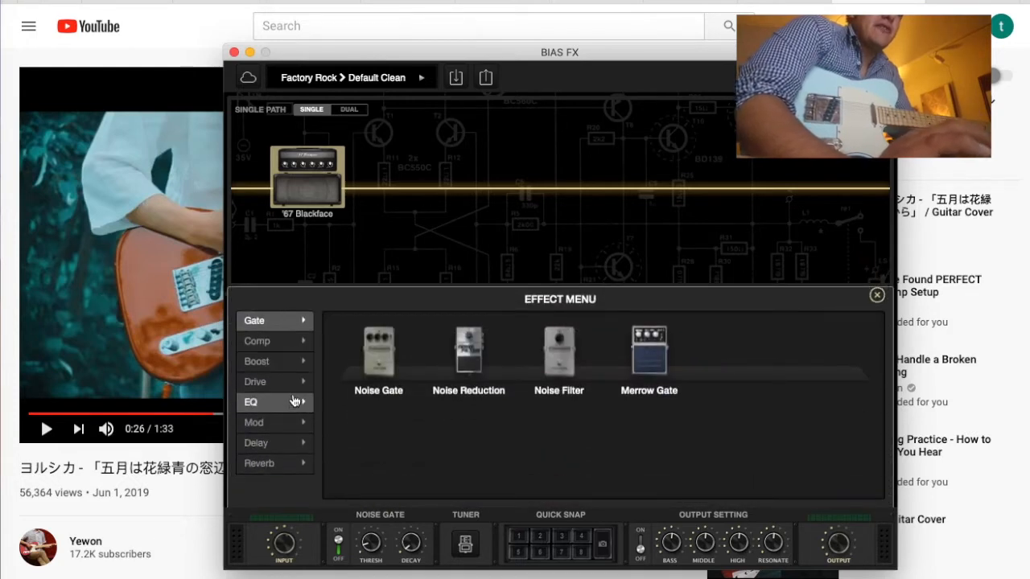
{"action": "left_click", "coordinate": [273, 382]}
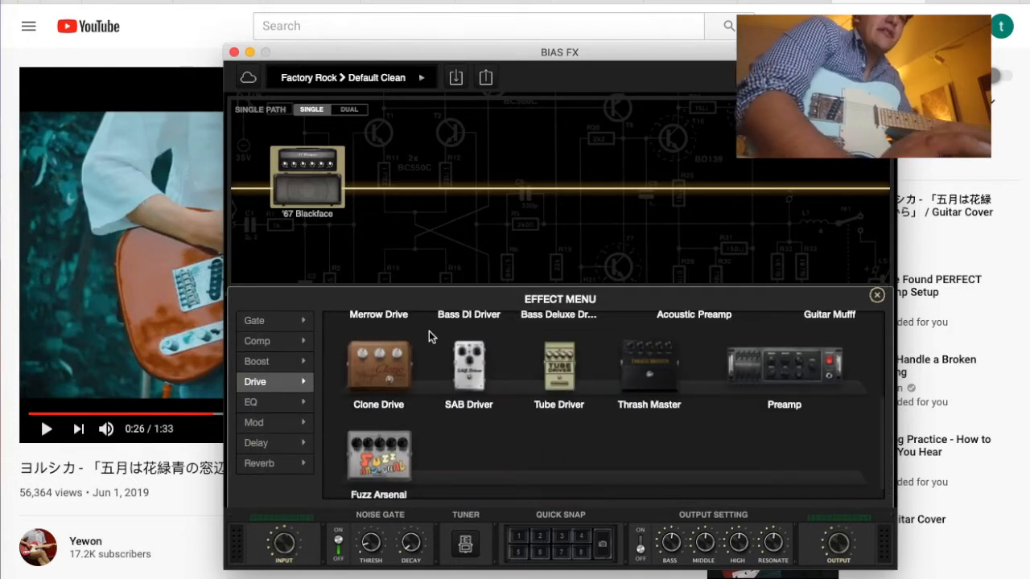
{"action": "scroll", "coordinate": [428, 331], "scroll_direction": "up", "scroll_amount": 3}
{"action": "scroll", "coordinate": [394, 384], "scroll_direction": "down", "scroll_amount": 2}
{"action": "scroll", "coordinate": [394, 384], "scroll_direction": "up", "scroll_amount": 2}
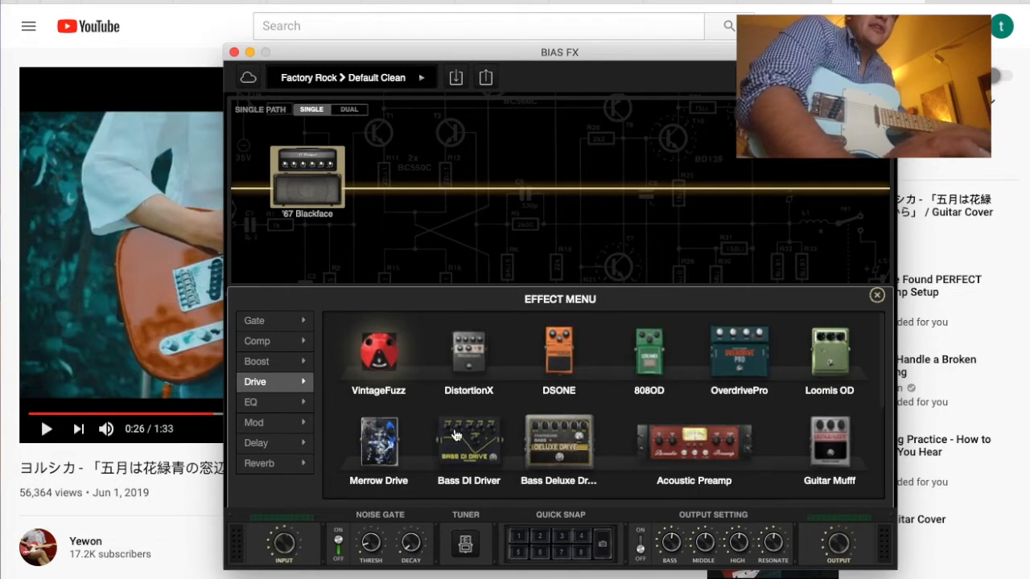
{"action": "scroll", "coordinate": [402, 390], "scroll_direction": "down", "scroll_amount": 2}
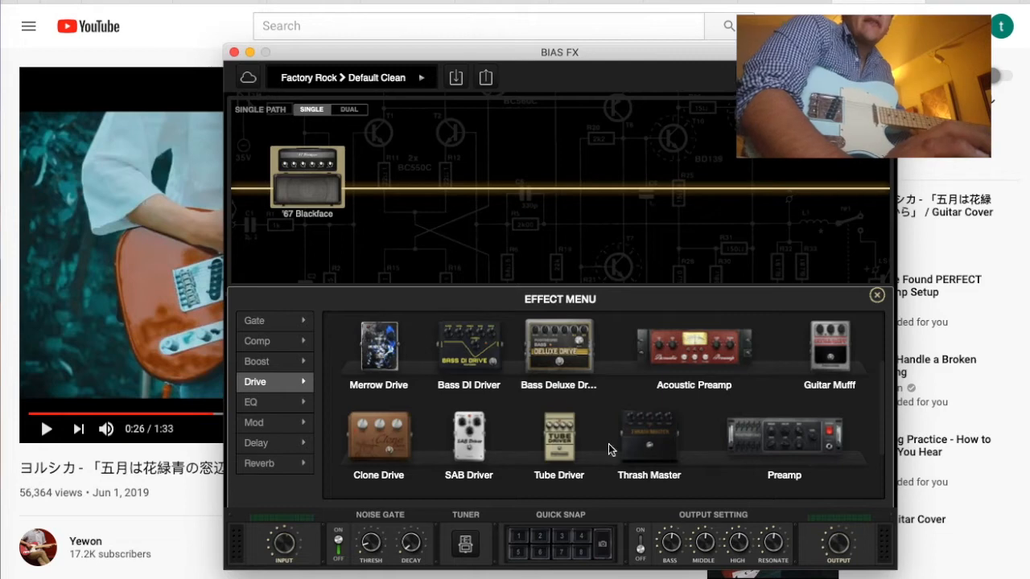
{"action": "scroll", "coordinate": [632, 434], "scroll_direction": "down", "scroll_amount": 2}
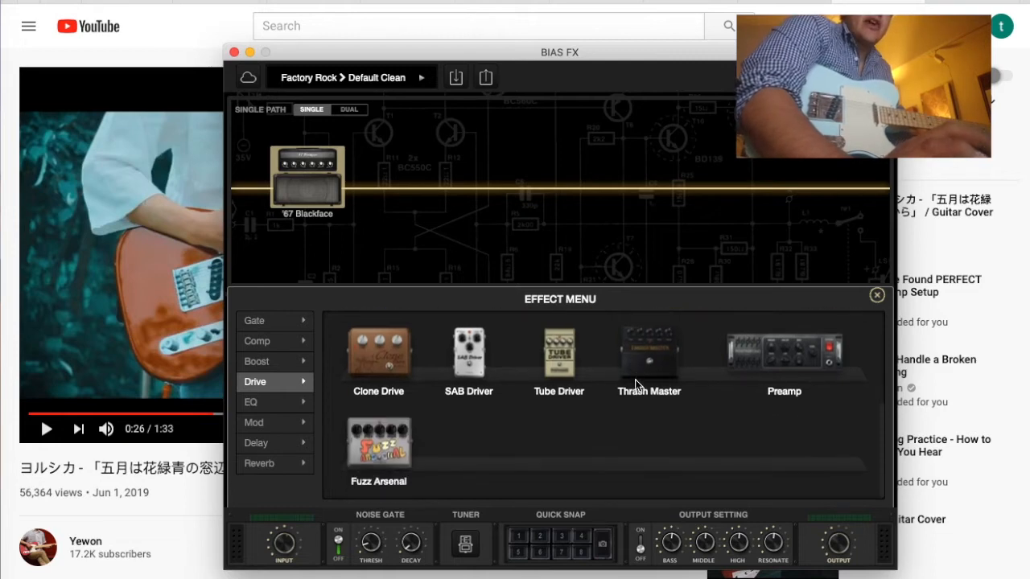
{"action": "left_click", "coordinate": [372, 356]}
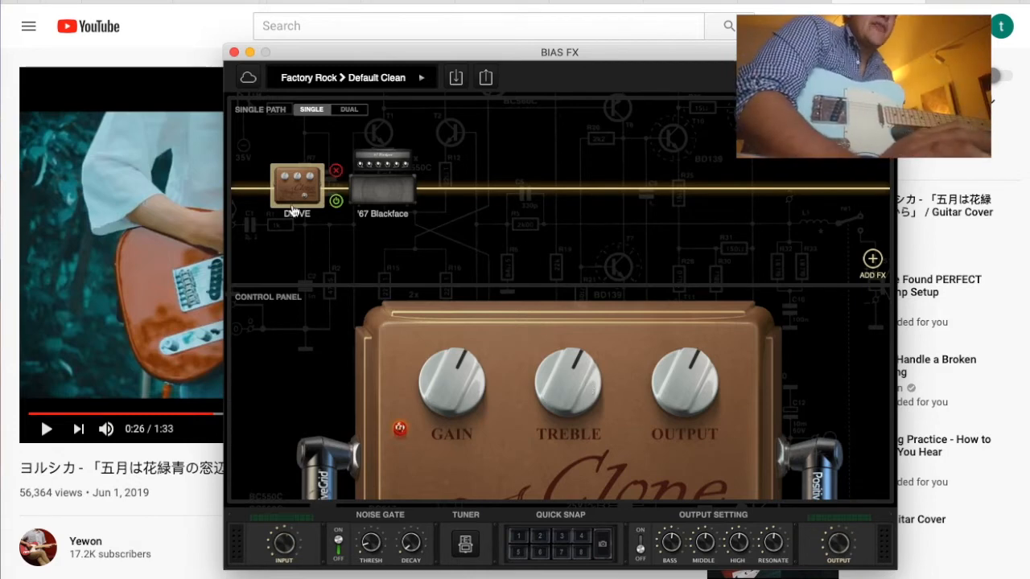
Compare the tone with the Clone Drive bypassed and engaged, and set the pedal to slightly more output and less gain
{"action": "left_click", "coordinate": [337, 193]}
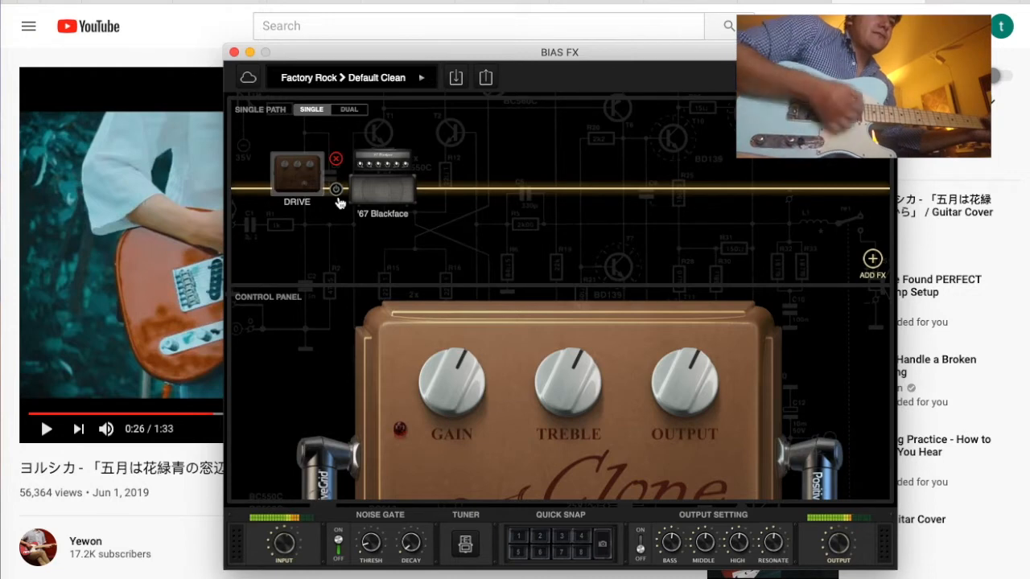
{"action": "left_click", "coordinate": [337, 191]}
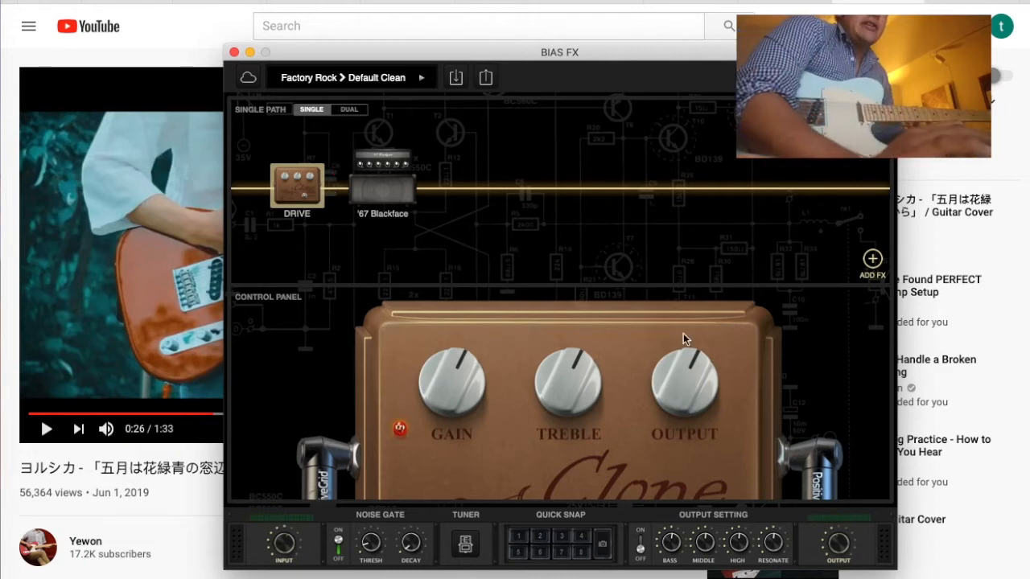
{"action": "left_click_drag", "start_coordinate": [700, 377], "coordinate": [702, 373]}
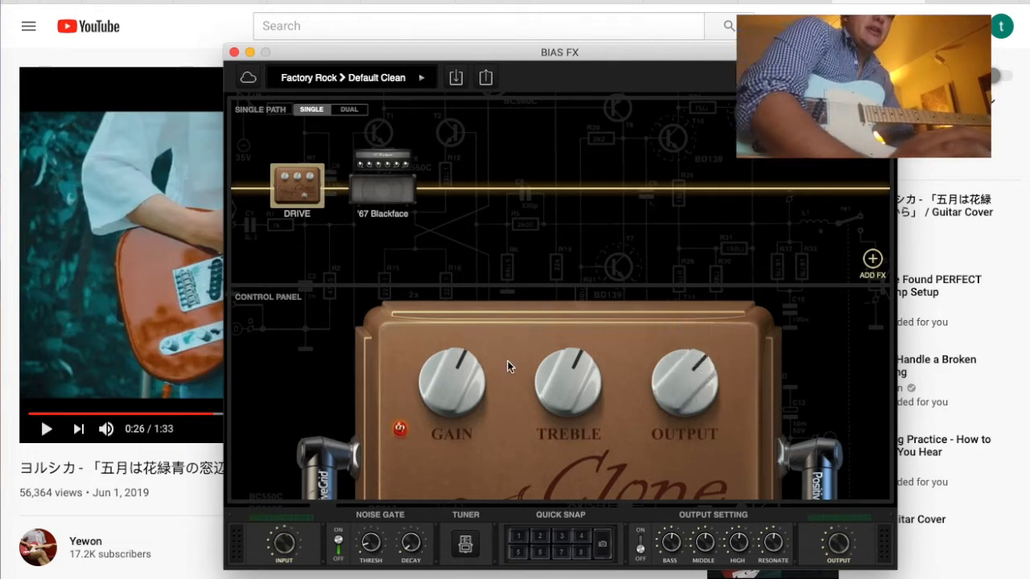
{"action": "left_click_drag", "start_coordinate": [461, 374], "coordinate": [456, 395]}
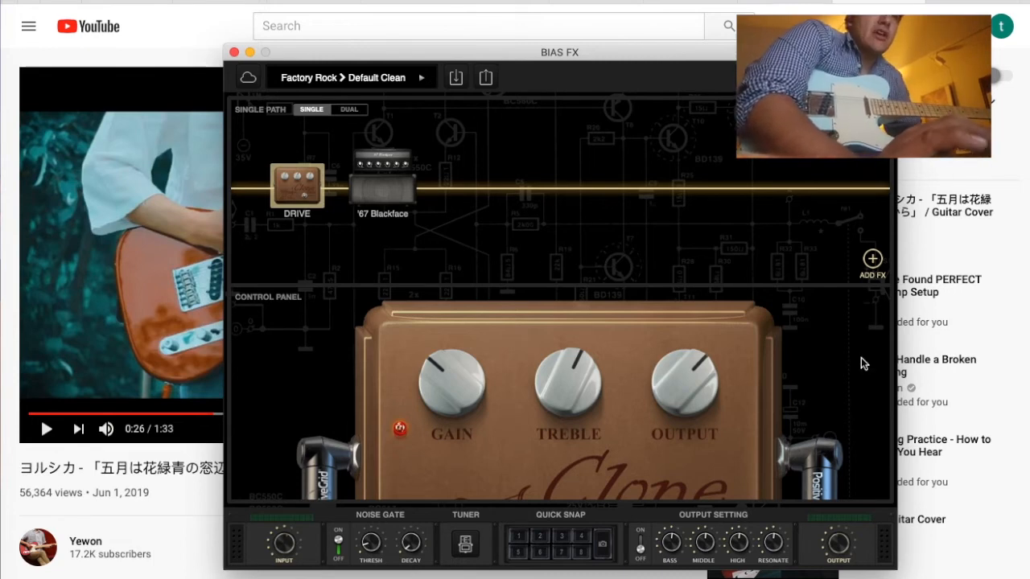
Add the Booster pedal at the start of the signal chain, ahead of the Clone Drive
{"action": "left_click", "coordinate": [872, 260]}
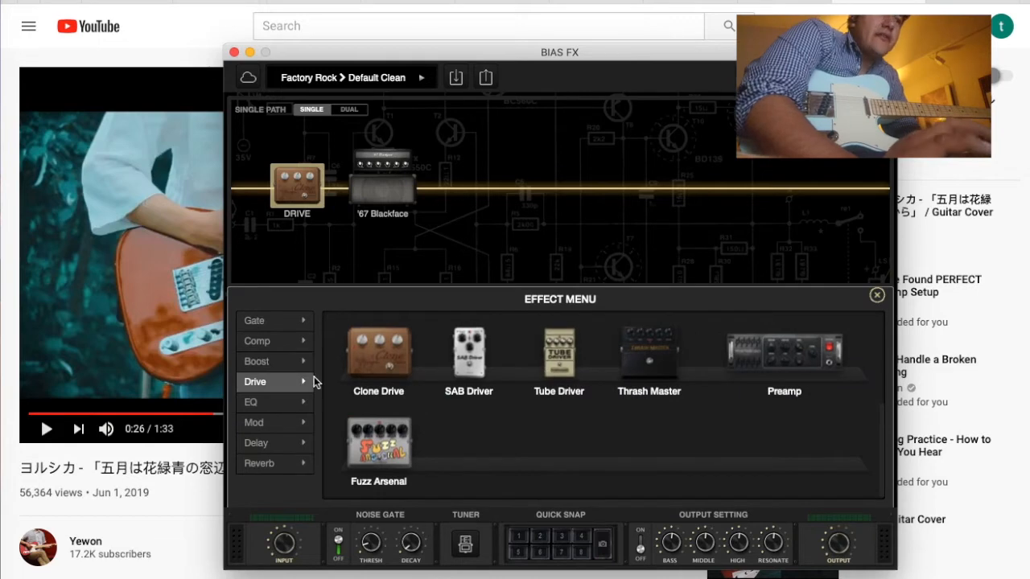
{"action": "left_click", "coordinate": [275, 364]}
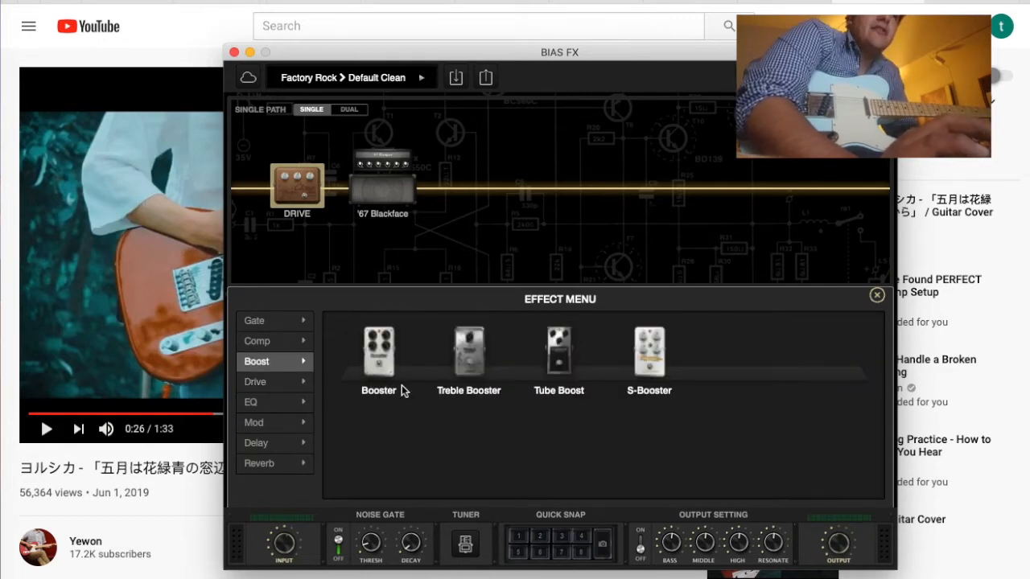
{"action": "left_click_drag", "start_coordinate": [394, 383], "coordinate": [265, 221]}
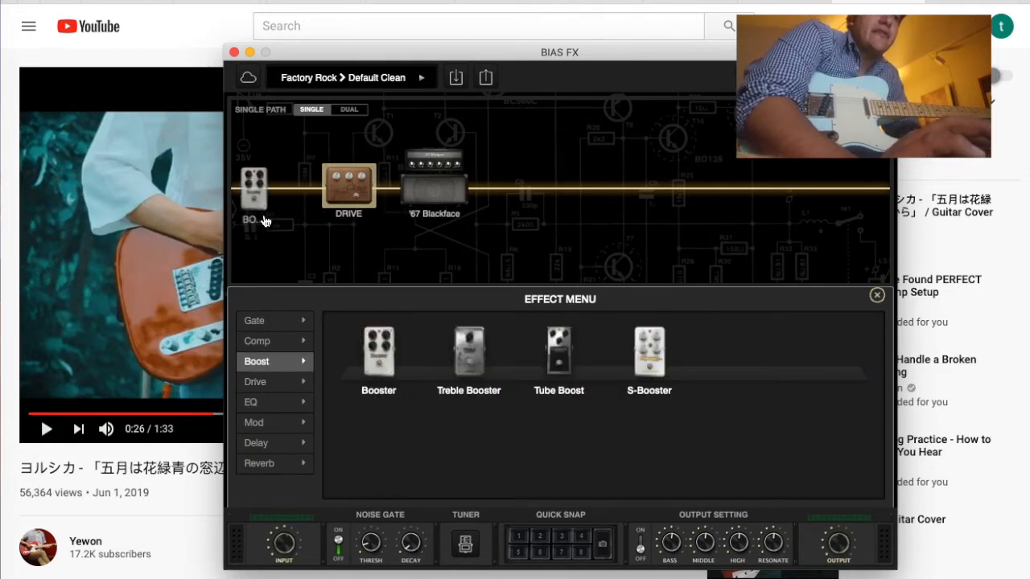
{"action": "left_click", "coordinate": [876, 295]}
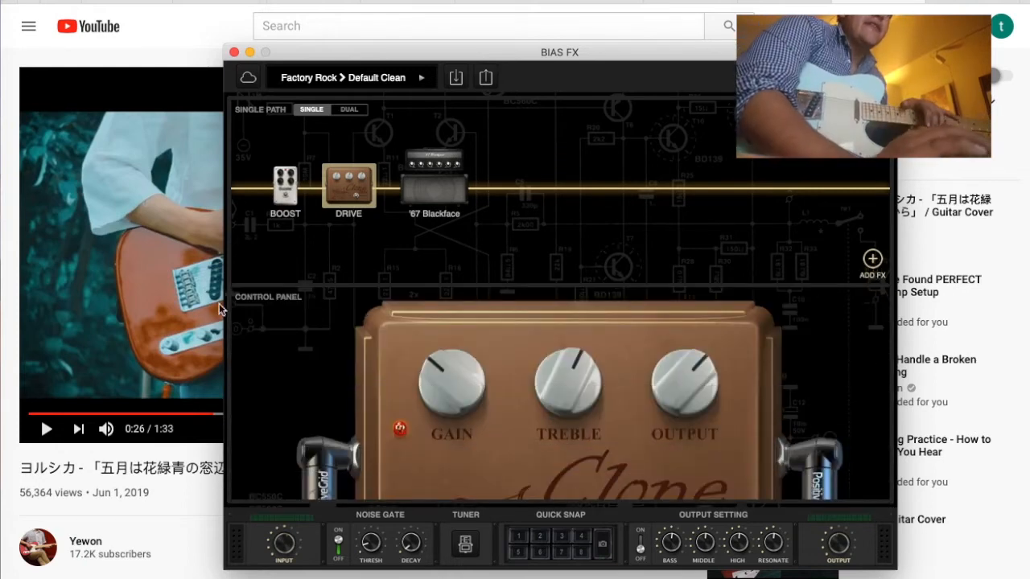
Switch to the YouTube guitar cover, replay passages up to about 0:24, pause at 0:20 and return to BIAS FX
{"action": "left_click", "coordinate": [136, 459]}
{"action": "left_click", "coordinate": [192, 416]}
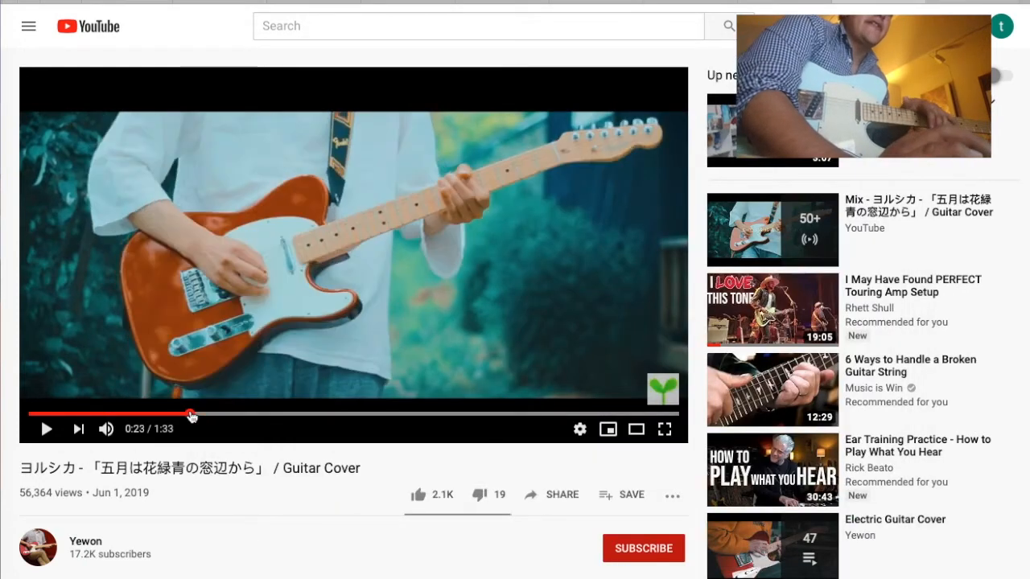
{"action": "left_click", "coordinate": [214, 365]}
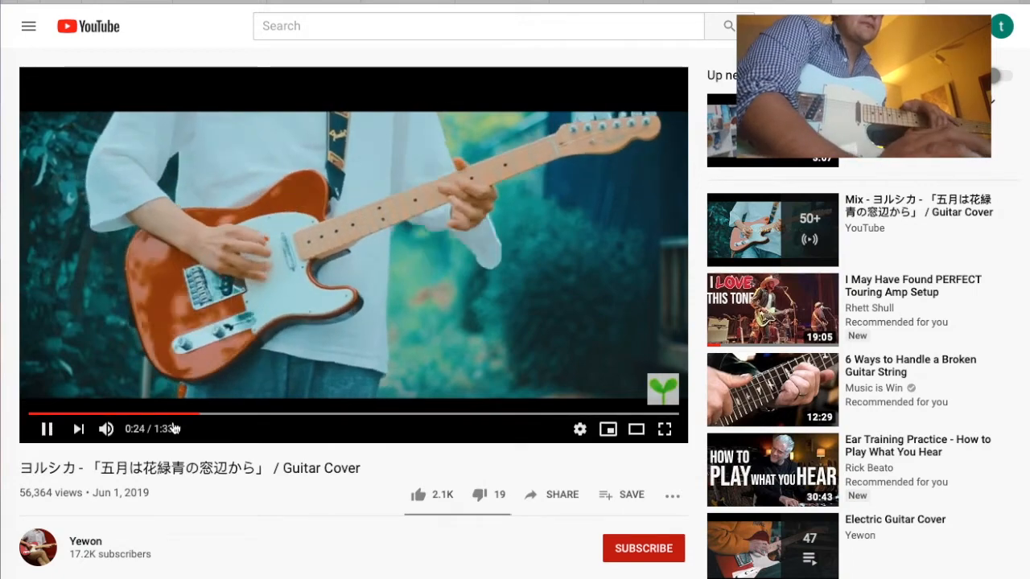
{"action": "left_click", "coordinate": [150, 414]}
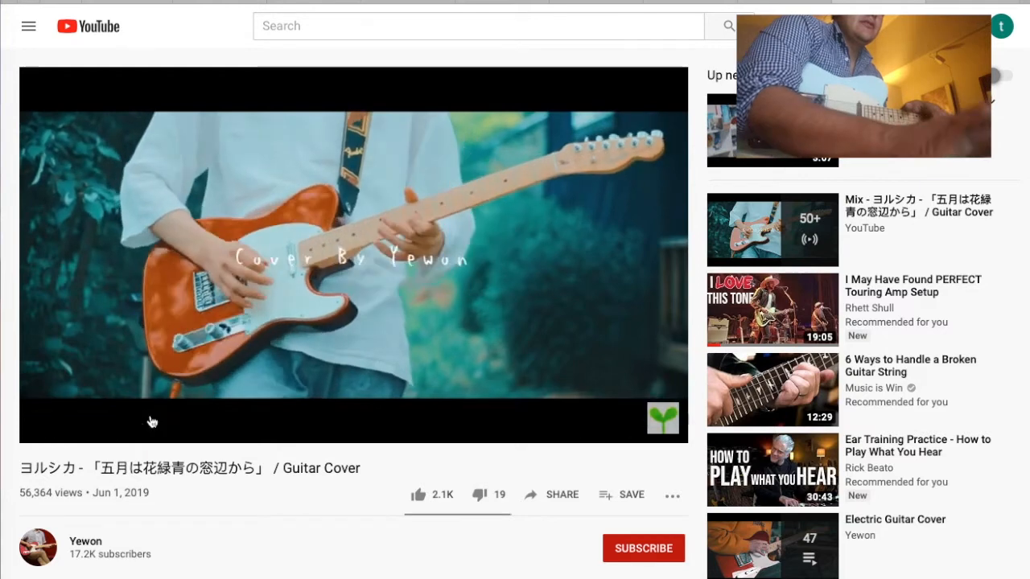
{"action": "left_click", "coordinate": [153, 420]}
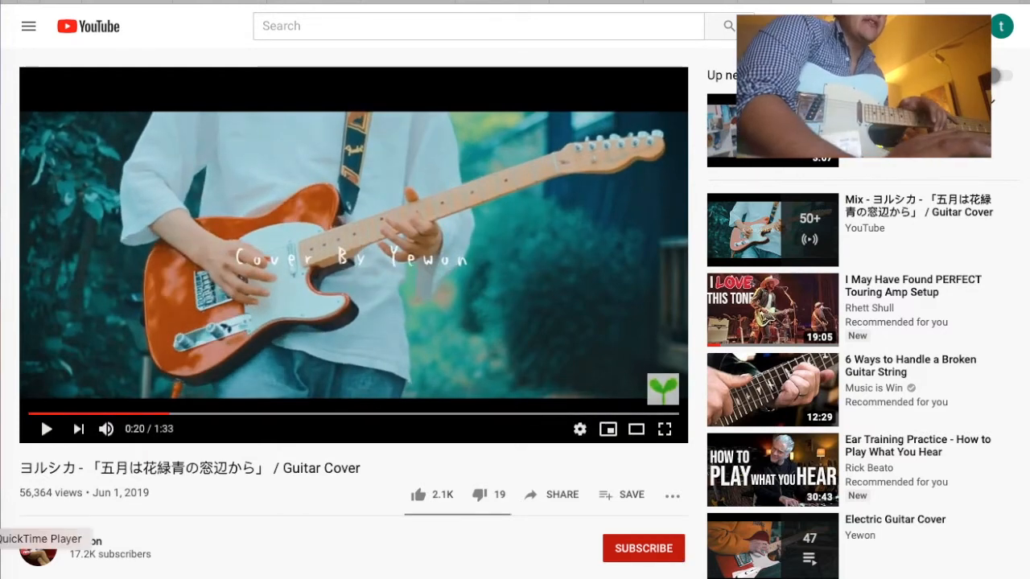
{"action": "left_click", "coordinate": [2, 517]}
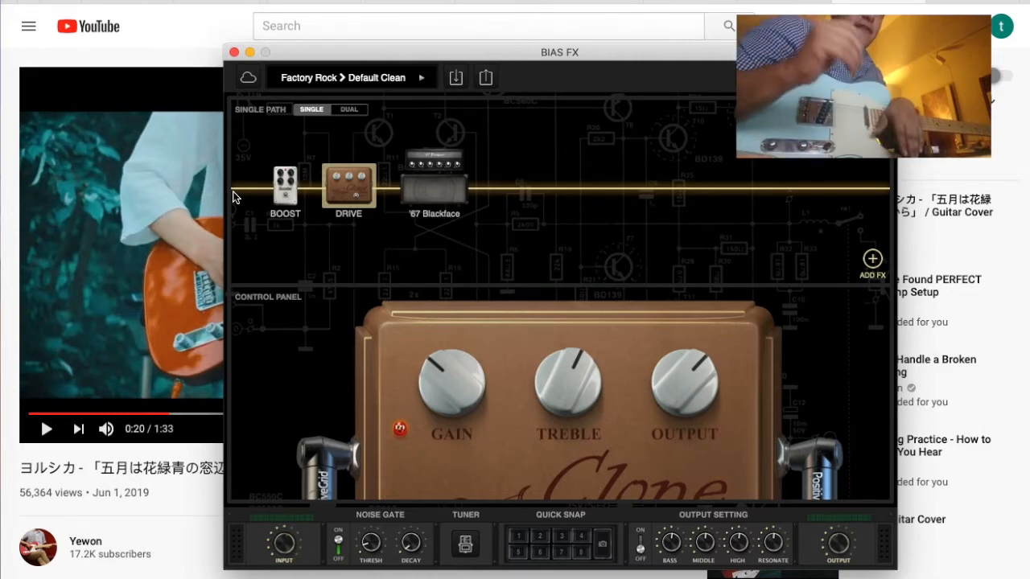
Turn down the Booster's gain and adjust its bass slightly
{"action": "left_click", "coordinate": [285, 187]}
{"action": "left_click_drag", "start_coordinate": [603, 425], "coordinate": [596, 458]}
{"action": "left_click_drag", "start_coordinate": [609, 355], "coordinate": [605, 355]}
Compare the tone with the Booster bypassed and engaged, leave it on and raise its gain to just past the middle
{"action": "left_click", "coordinate": [561, 330]}
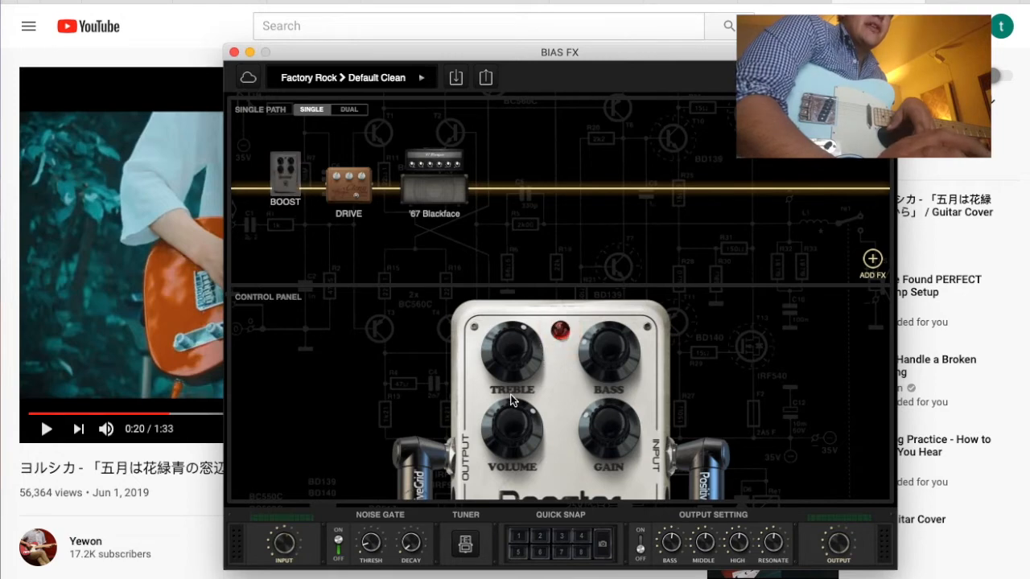
{"action": "left_click", "coordinate": [562, 330]}
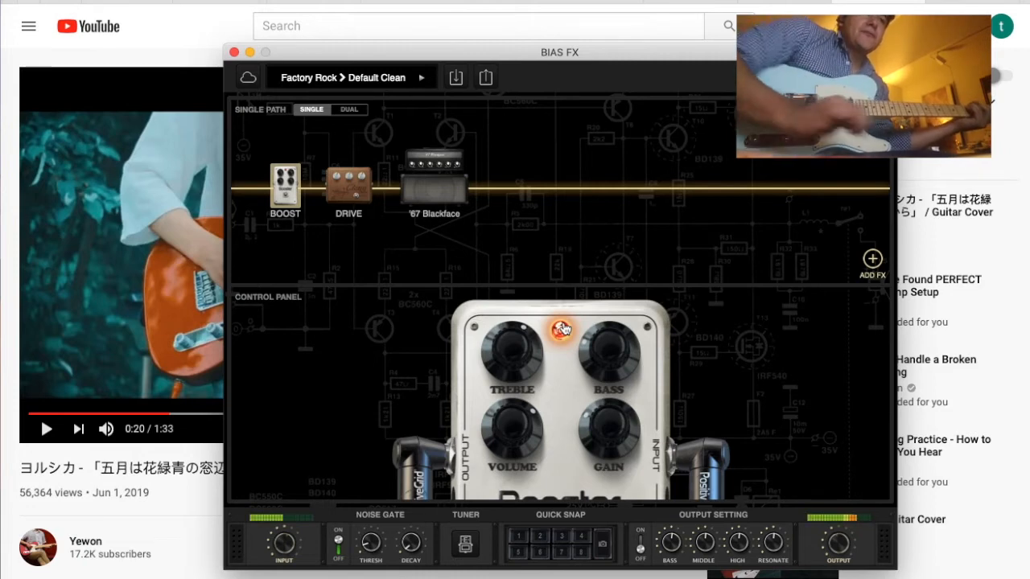
{"action": "left_click", "coordinate": [561, 329]}
{"action": "left_click", "coordinate": [562, 329]}
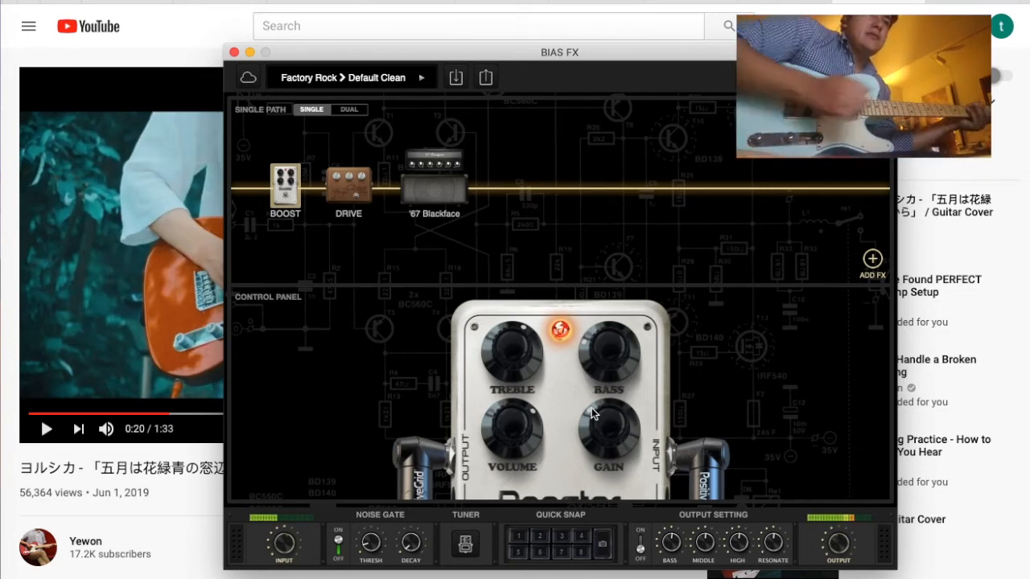
{"action": "left_click", "coordinate": [559, 333]}
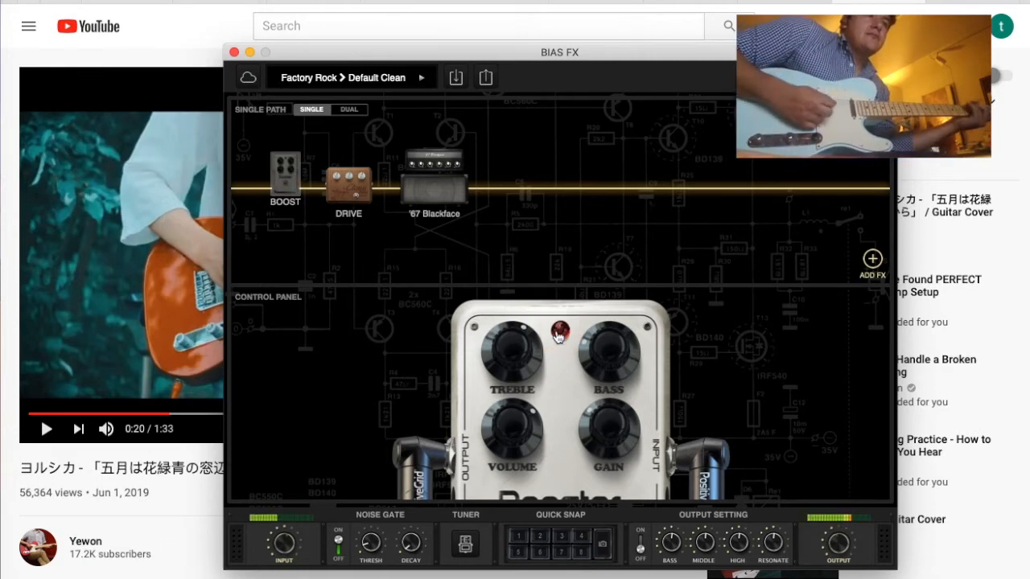
{"action": "left_click", "coordinate": [559, 335]}
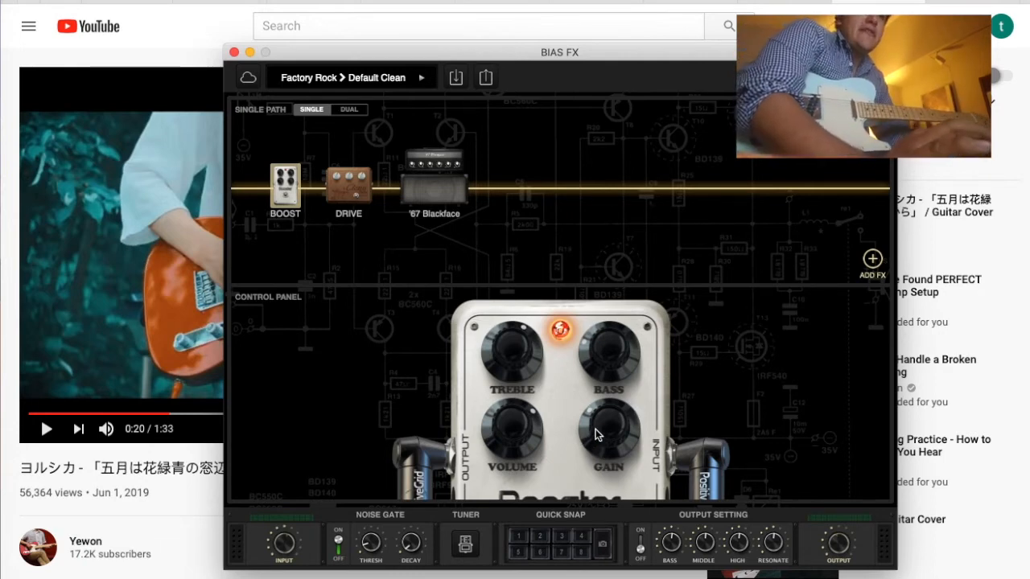
{"action": "left_click_drag", "start_coordinate": [597, 435], "coordinate": [603, 410]}
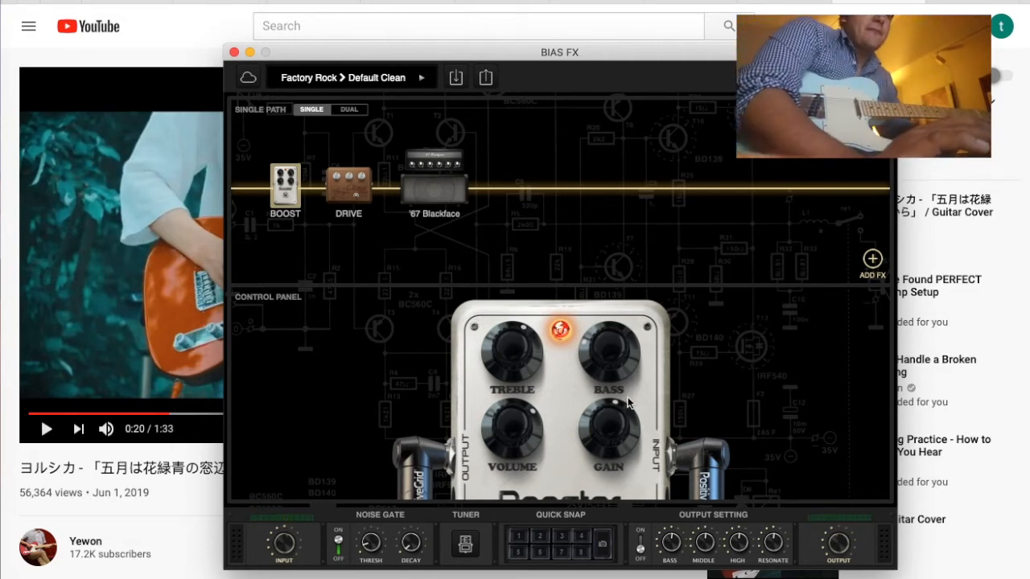
Set the Booster's gain to 6.1 and raise the Clone Drive's gain slightly
{"action": "mouse_move", "coordinate": [598, 420]}
{"action": "left_mouse_down"}
{"action": "mouse_move", "coordinate": [603, 407]}
{"action": "mouse_move", "coordinate": [606, 420]}
{"action": "left_mouse_up"}
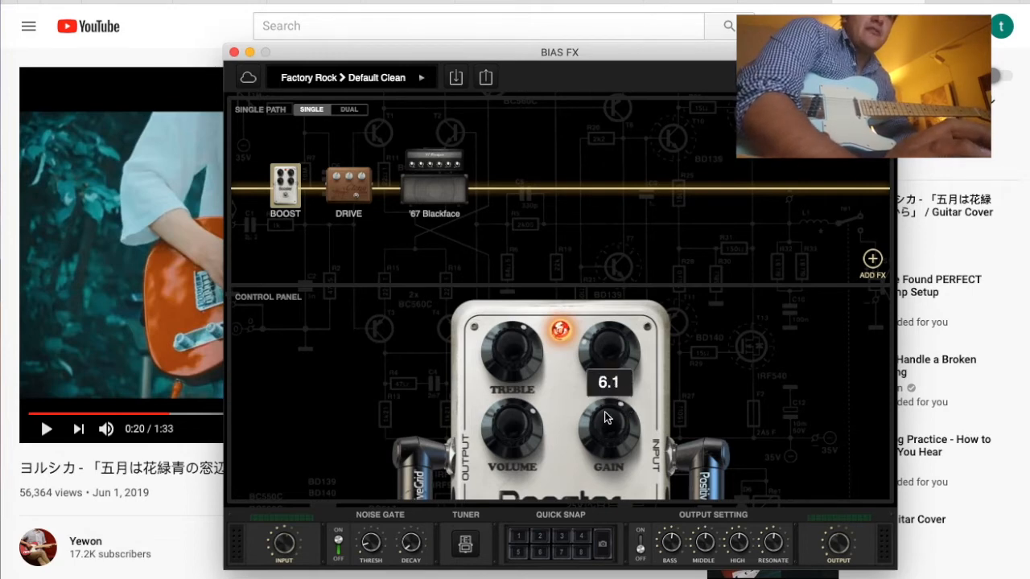
{"action": "left_click", "coordinate": [364, 195]}
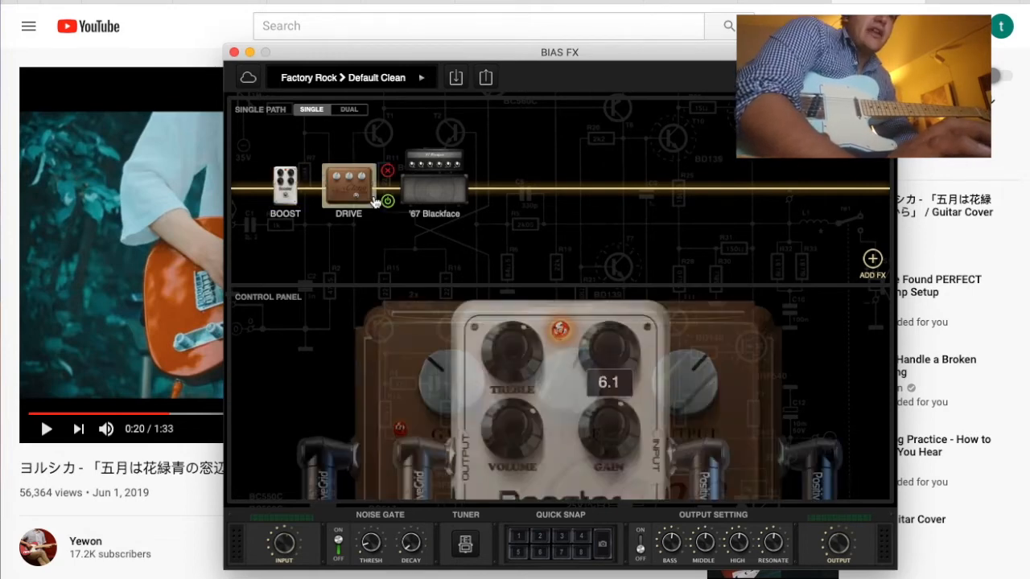
{"action": "left_click_drag", "start_coordinate": [455, 380], "coordinate": [456, 376]}
{"action": "left_click", "coordinate": [295, 182]}
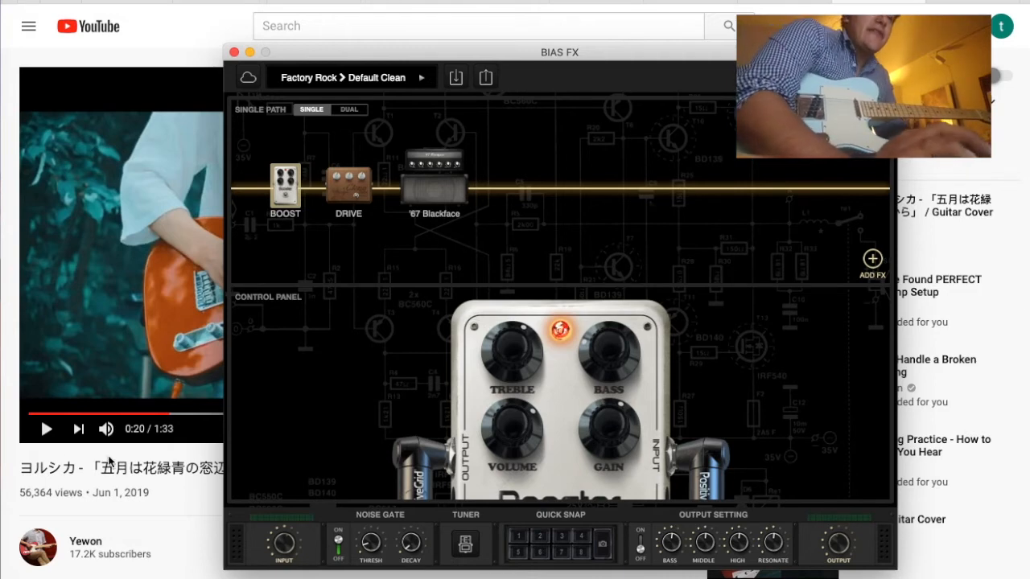
Add the Digital Reverb pedal to the signal chain after the '67 Blackface amp
{"action": "left_click", "coordinate": [871, 261]}
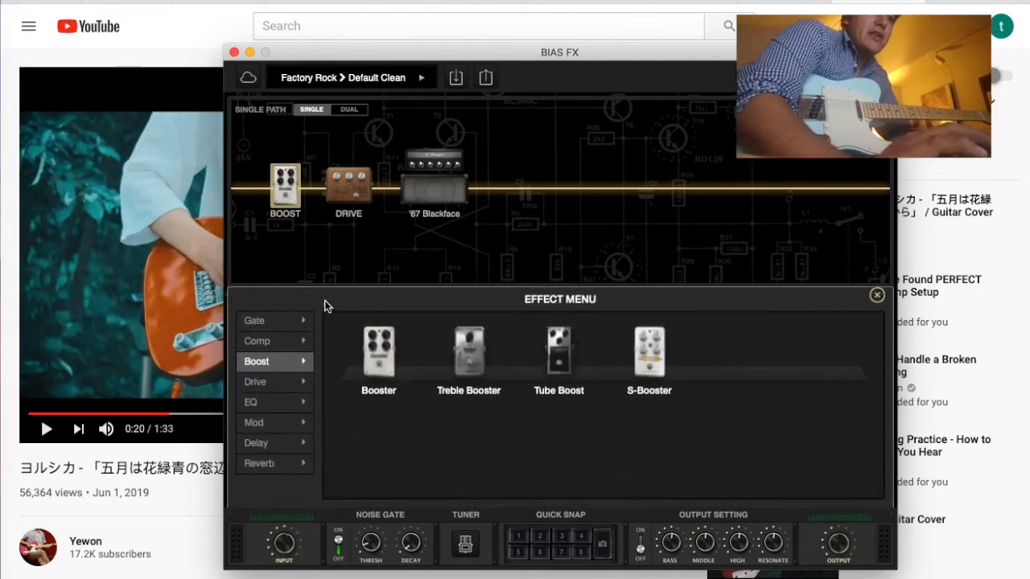
{"action": "left_click", "coordinate": [273, 464]}
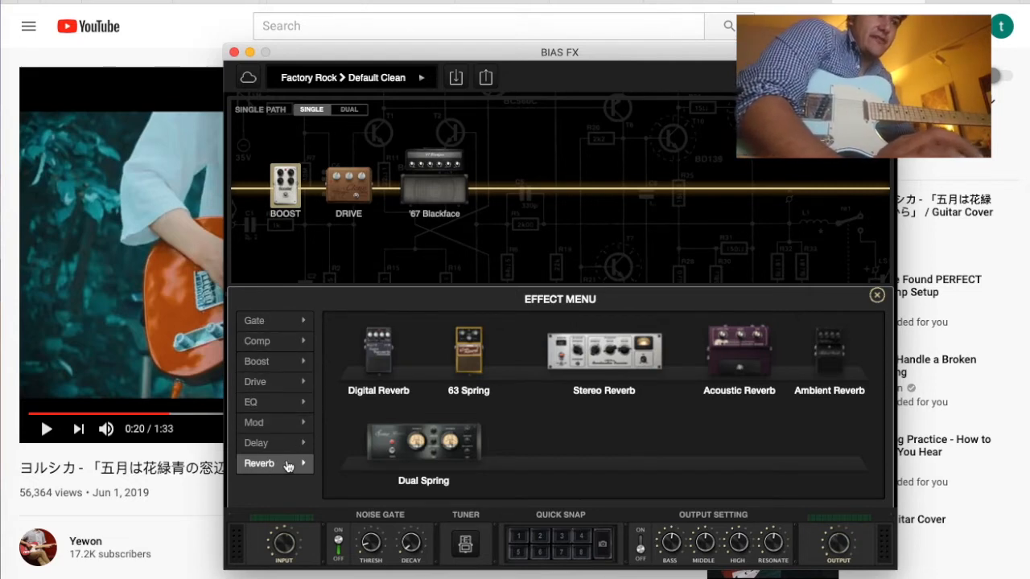
{"action": "left_click", "coordinate": [272, 406]}
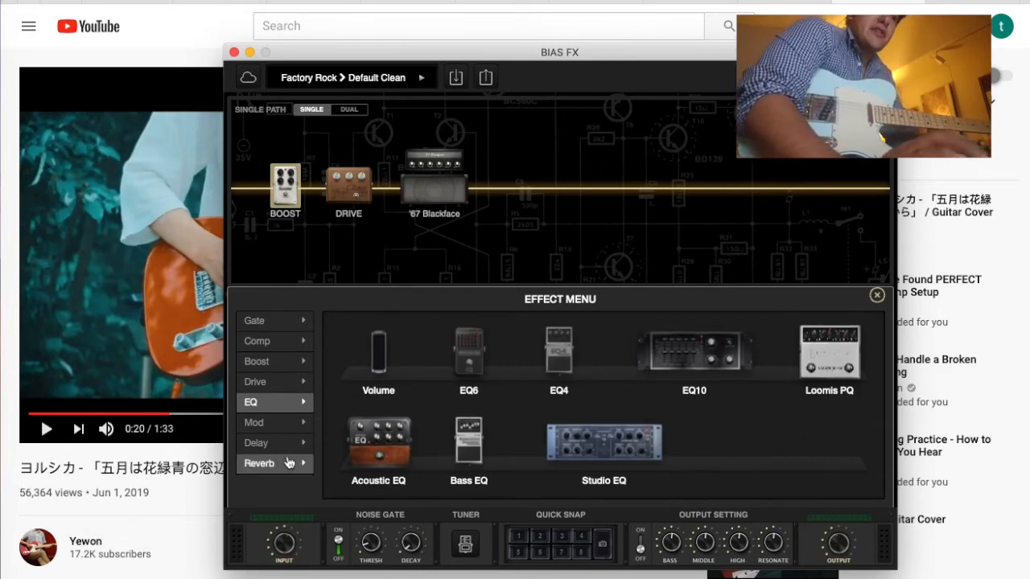
{"action": "left_click", "coordinate": [272, 474]}
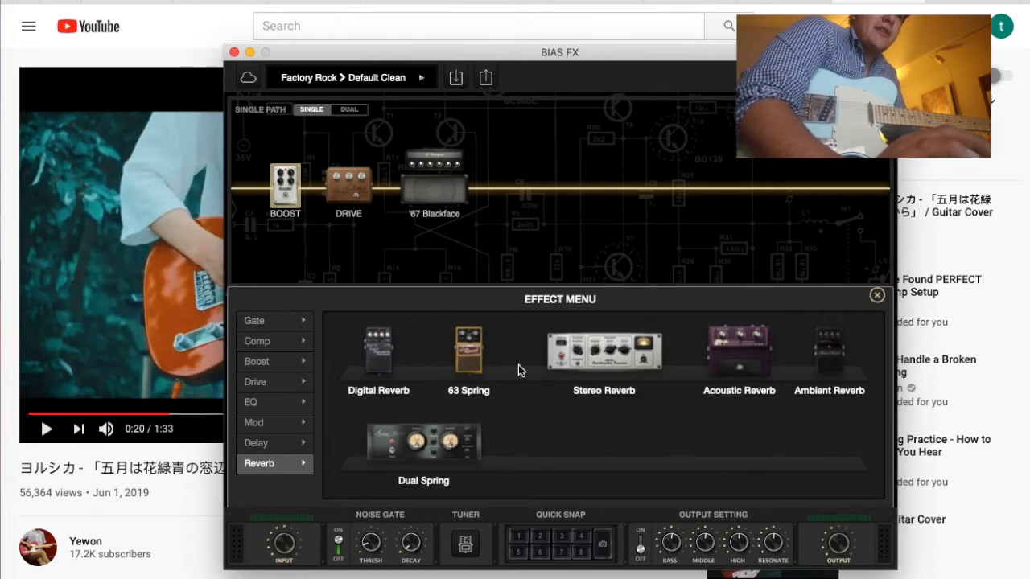
{"action": "left_click_drag", "start_coordinate": [384, 363], "coordinate": [568, 188]}
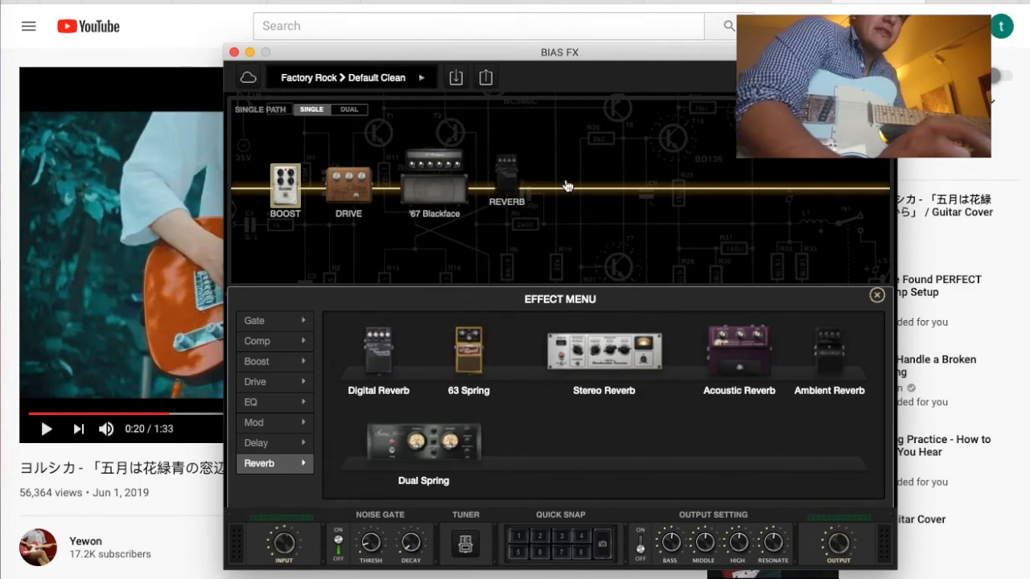
{"action": "left_click", "coordinate": [877, 295]}
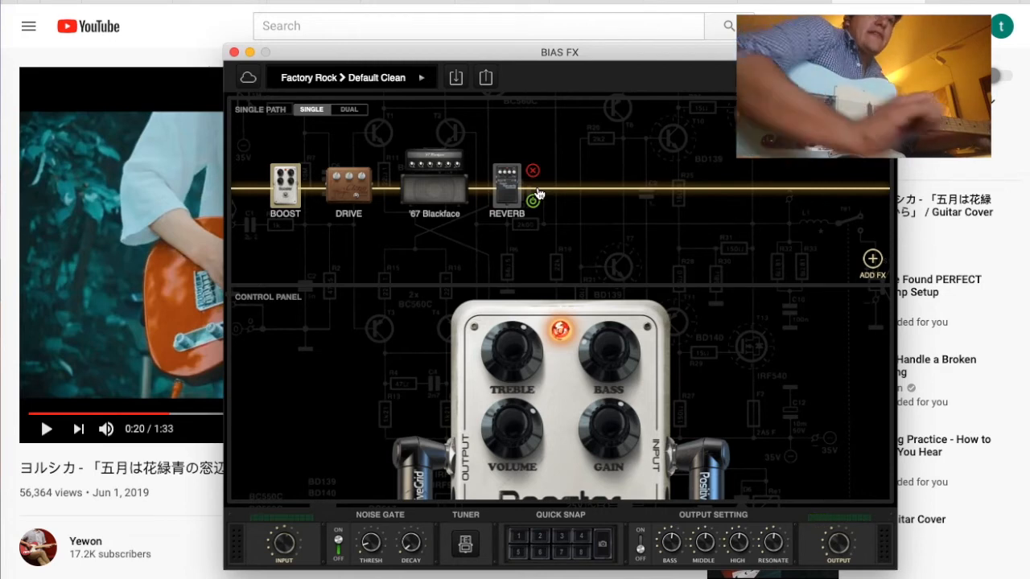
Turn down the Digital Reverb's tone and time, keeping its mode setting
{"action": "left_click", "coordinate": [506, 185]}
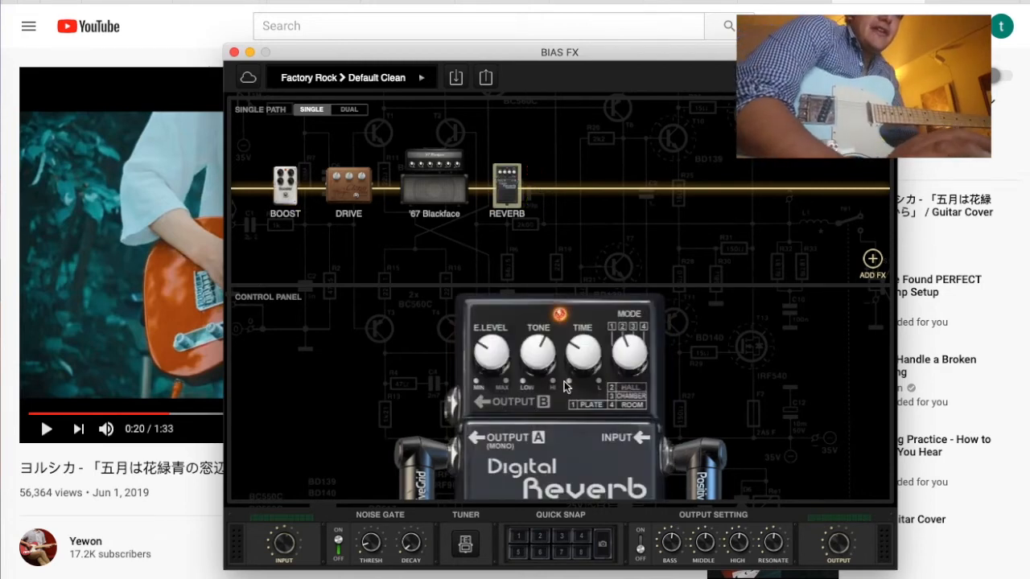
{"action": "left_click_drag", "start_coordinate": [543, 362], "coordinate": [583, 389]}
{"action": "left_click_drag", "start_coordinate": [636, 361], "coordinate": [633, 357]}
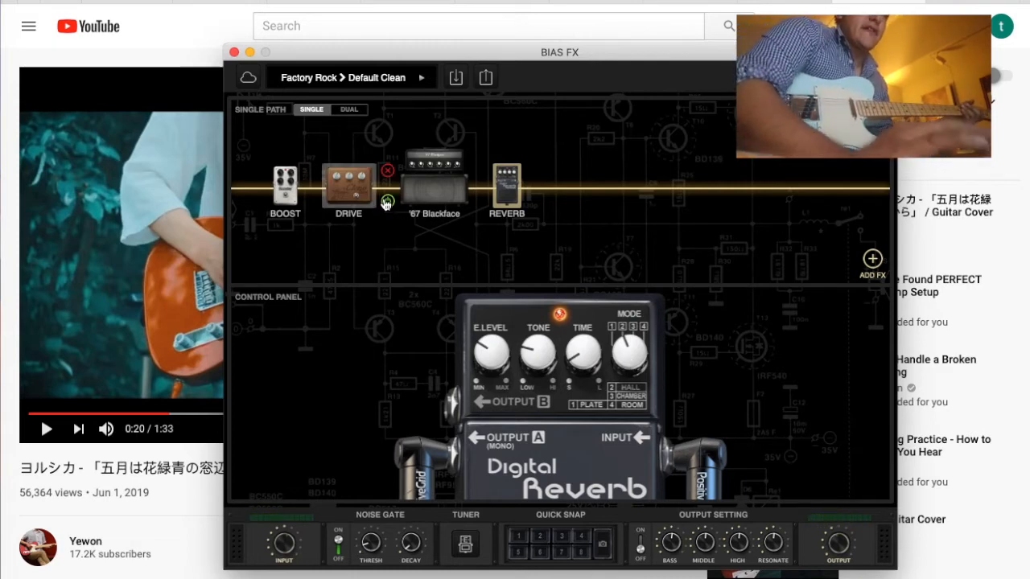
Compare the tone with the Clone Drive bypassed and engaged, leaving the pedal on
{"action": "left_click", "coordinate": [385, 201]}
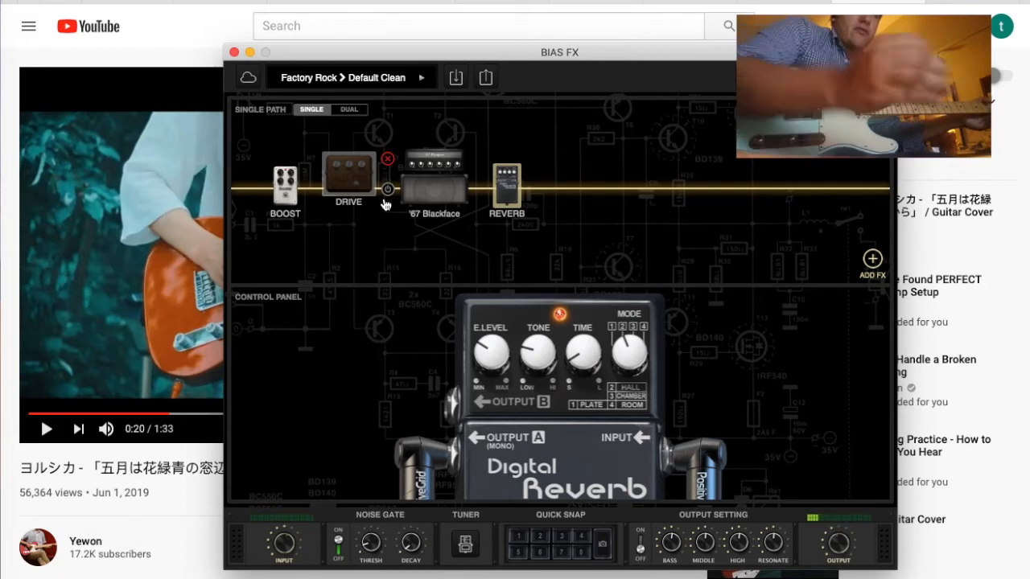
{"action": "left_click", "coordinate": [385, 205]}
{"action": "left_click", "coordinate": [388, 196]}
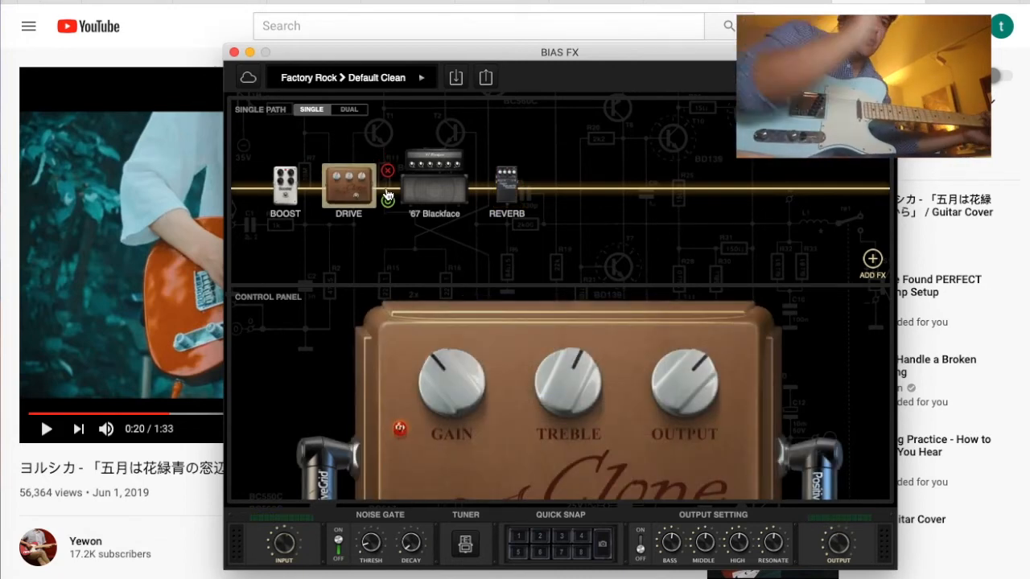
{"action": "mouse_move", "coordinate": [510, 198]}
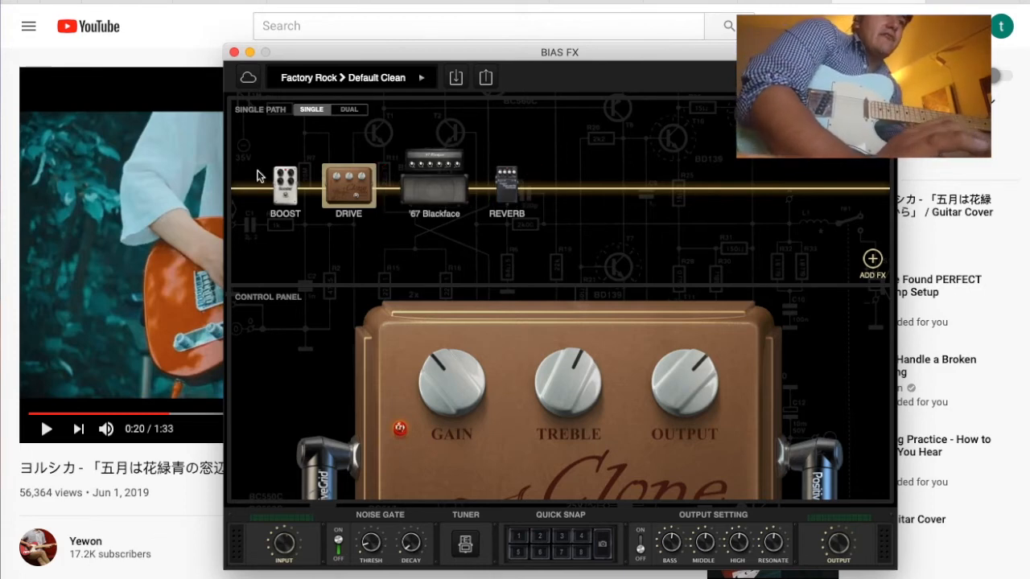
Switch the signal chain to a dual path and route the splitter entirely to CH1
{"action": "left_click", "coordinate": [438, 179]}
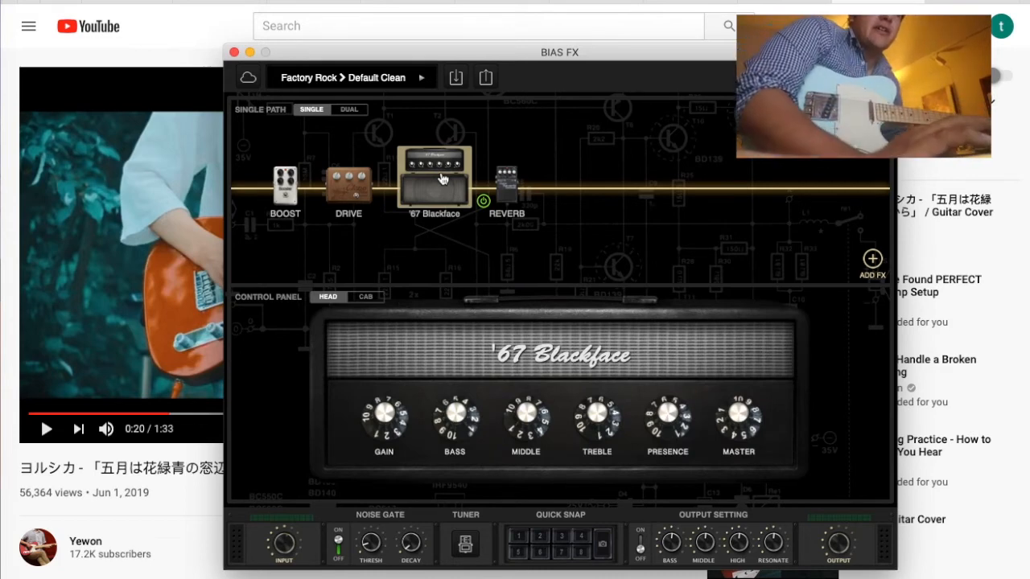
{"action": "left_click", "coordinate": [348, 111]}
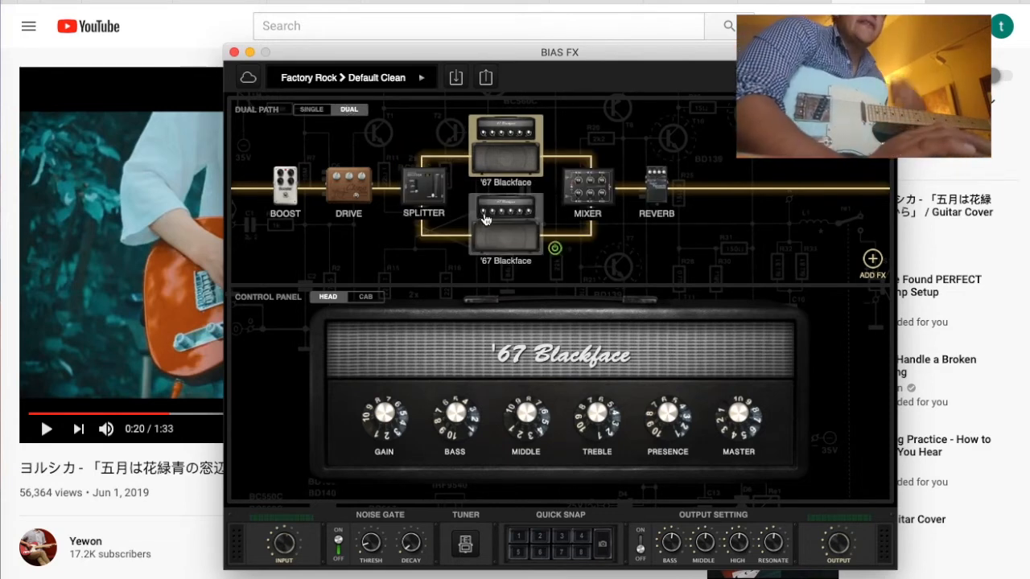
{"action": "left_click", "coordinate": [429, 189]}
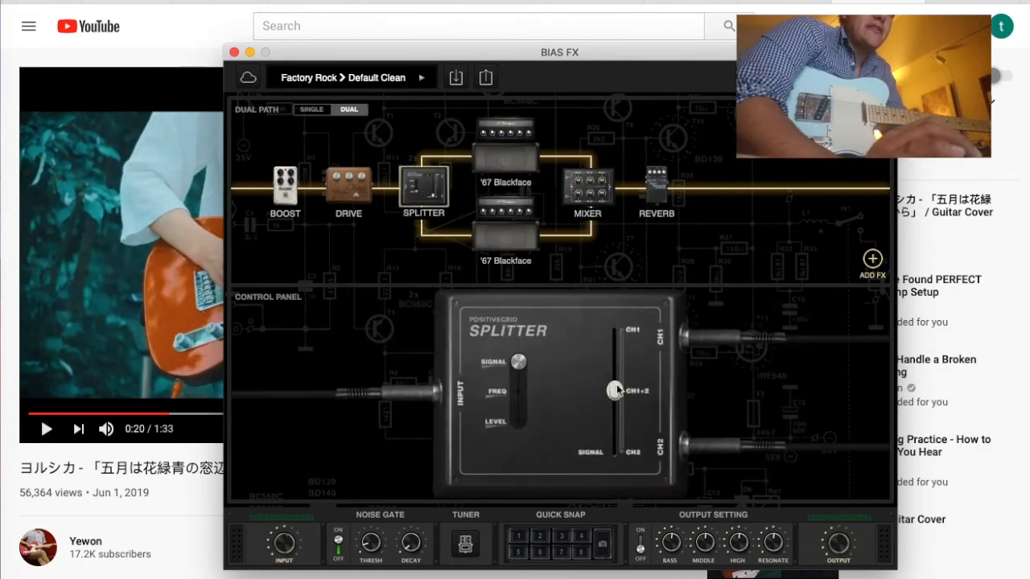
{"action": "left_click_drag", "start_coordinate": [615, 391], "coordinate": [608, 281]}
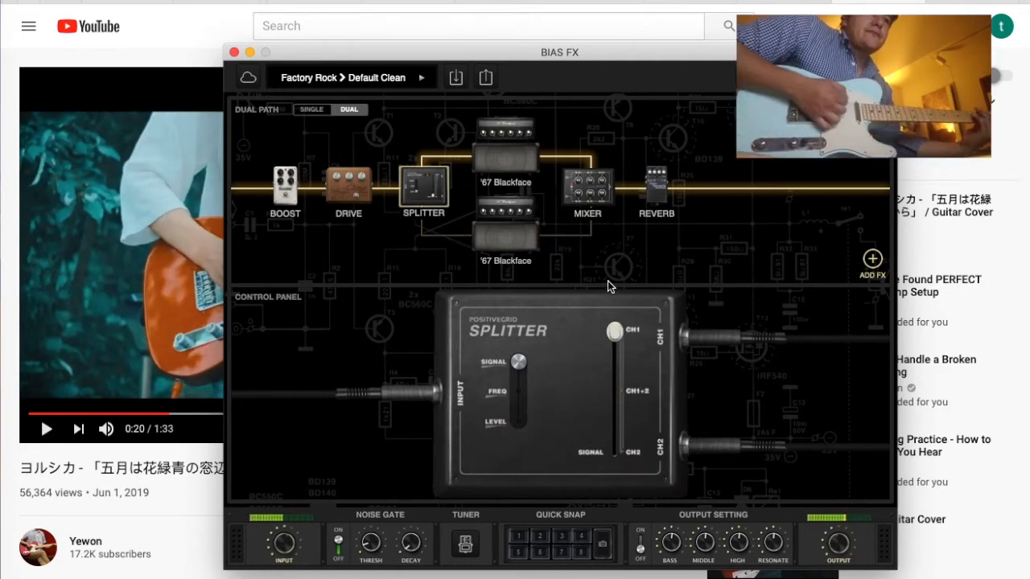
Bypass both the Clone Drive and Booster pedals
{"action": "left_click", "coordinate": [387, 201]}
{"action": "left_click", "coordinate": [309, 201]}
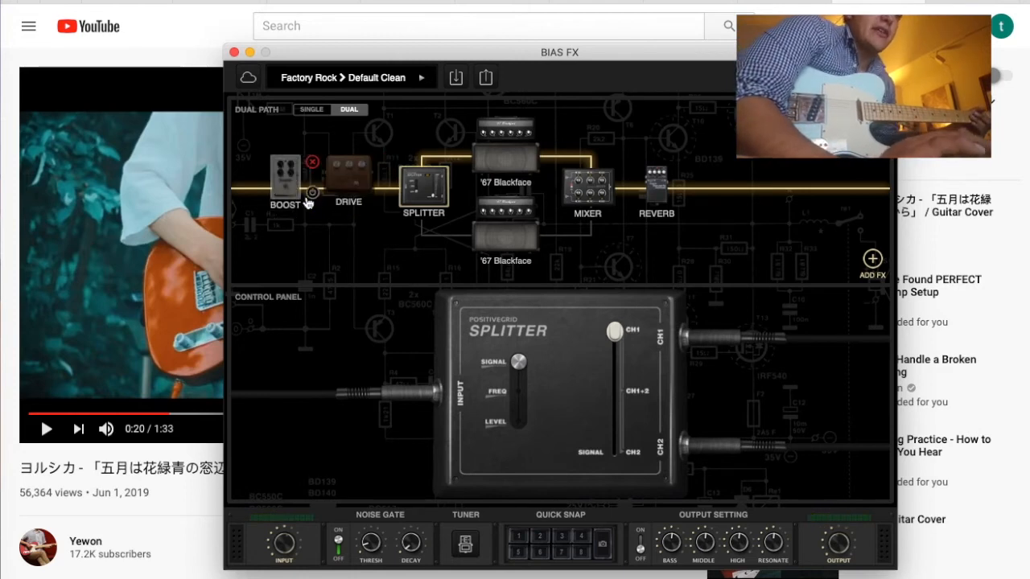
Set the mixer's CH1 to pan 18L and level -3.7 dB, and pan CH2 to 16R
{"action": "left_click", "coordinate": [587, 189]}
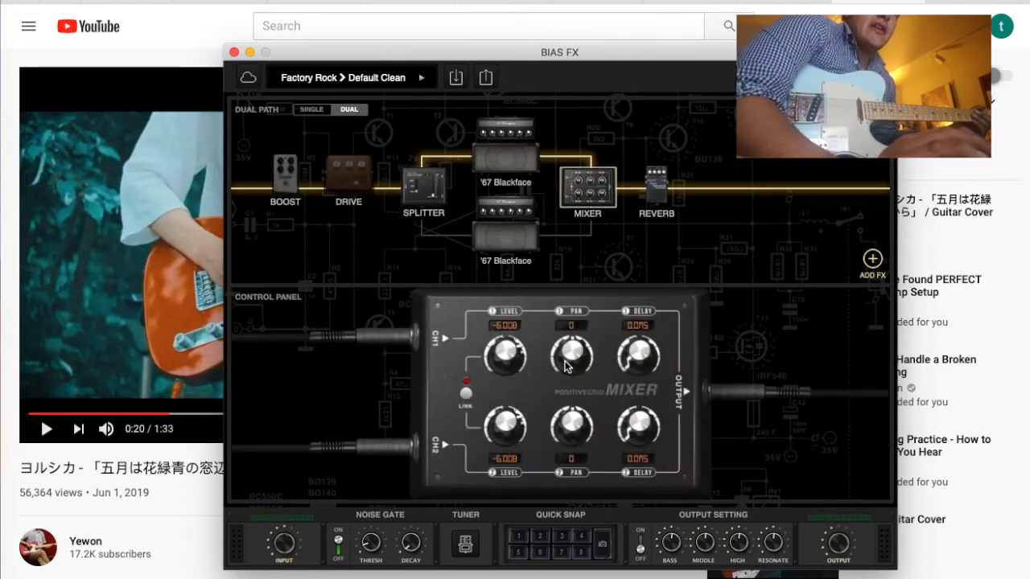
{"action": "mouse_move", "coordinate": [567, 366]}
{"action": "left_mouse_down"}
{"action": "mouse_move", "coordinate": [555, 408]}
{"action": "mouse_move", "coordinate": [552, 372]}
{"action": "left_mouse_up"}
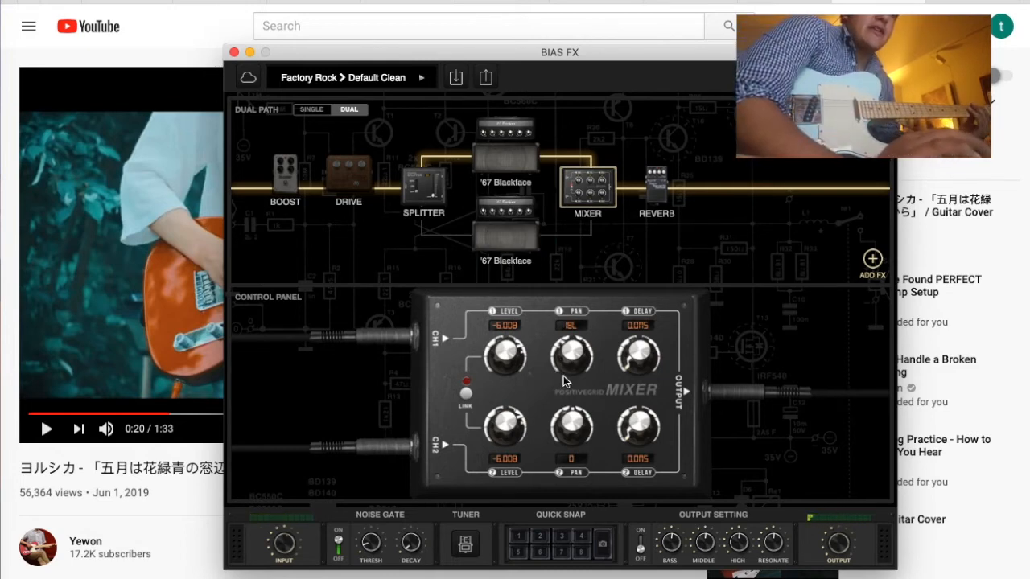
{"action": "left_click_drag", "start_coordinate": [516, 360], "coordinate": [517, 357]}
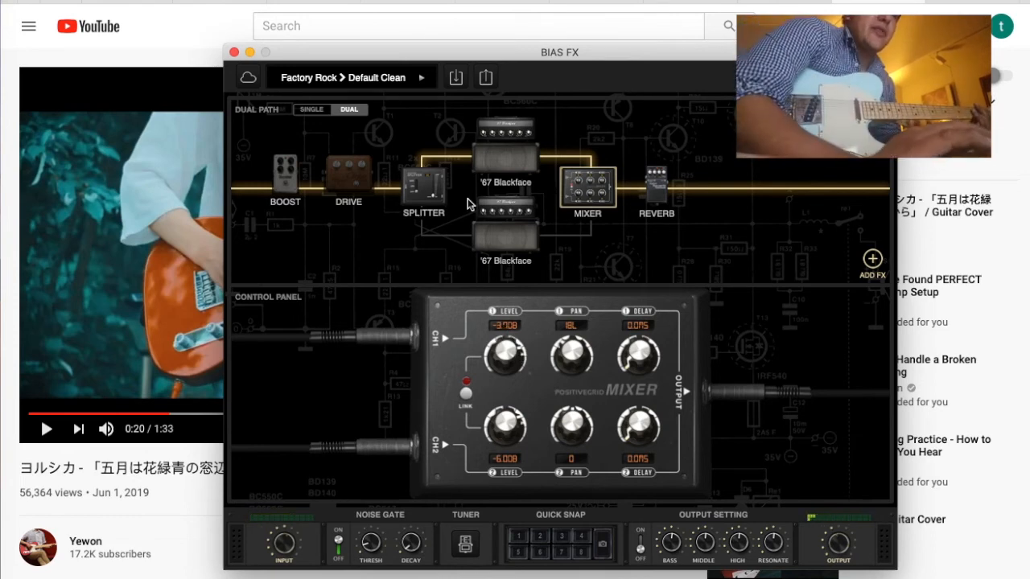
{"action": "left_click", "coordinate": [507, 229]}
{"action": "left_click", "coordinate": [588, 190]}
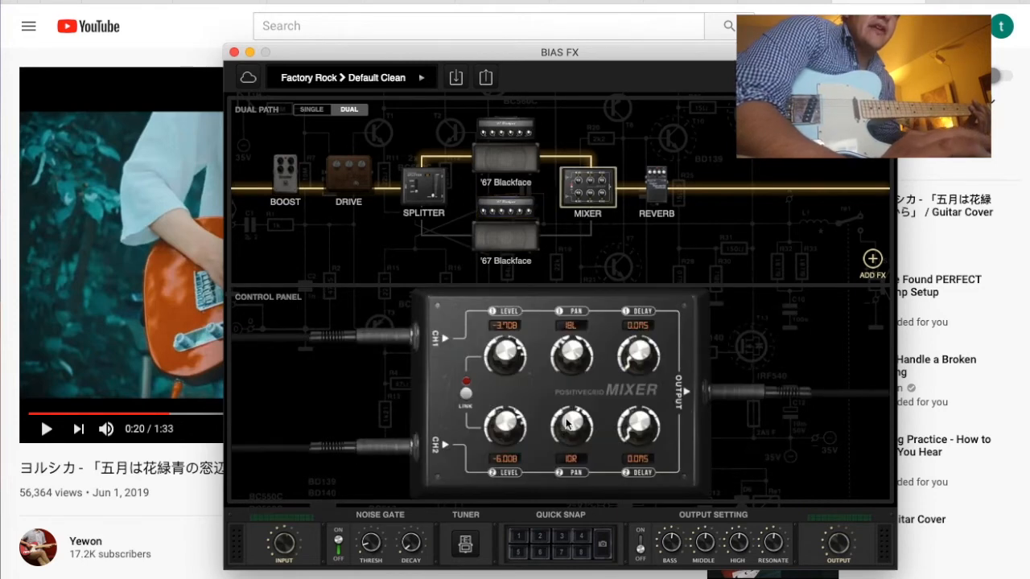
Replace the CH2 '67 Blackface amp with the low-gain Super Sonic and route the splitter entirely to CH2
{"action": "double_click", "coordinate": [529, 255]}
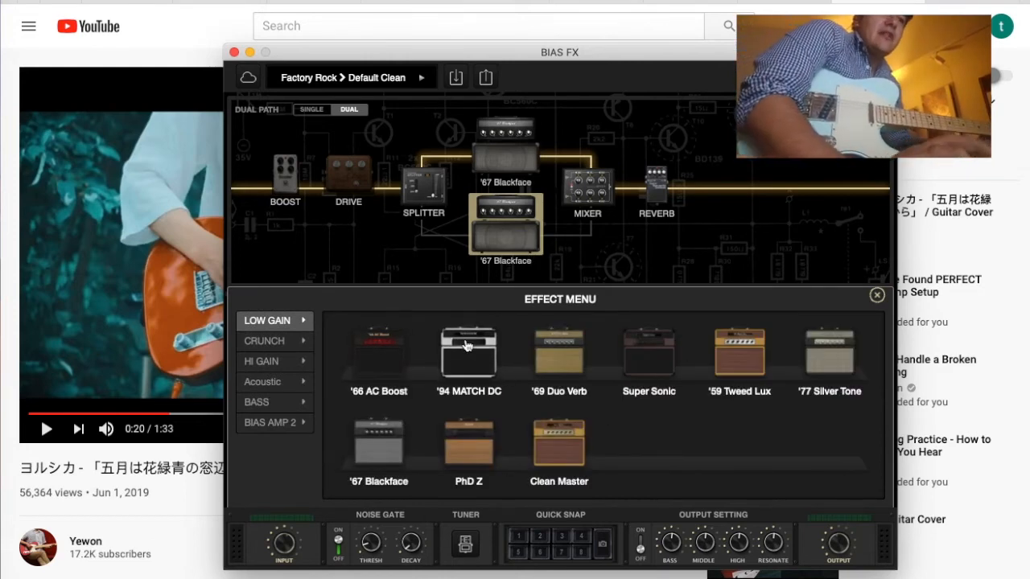
{"action": "left_click", "coordinate": [652, 354]}
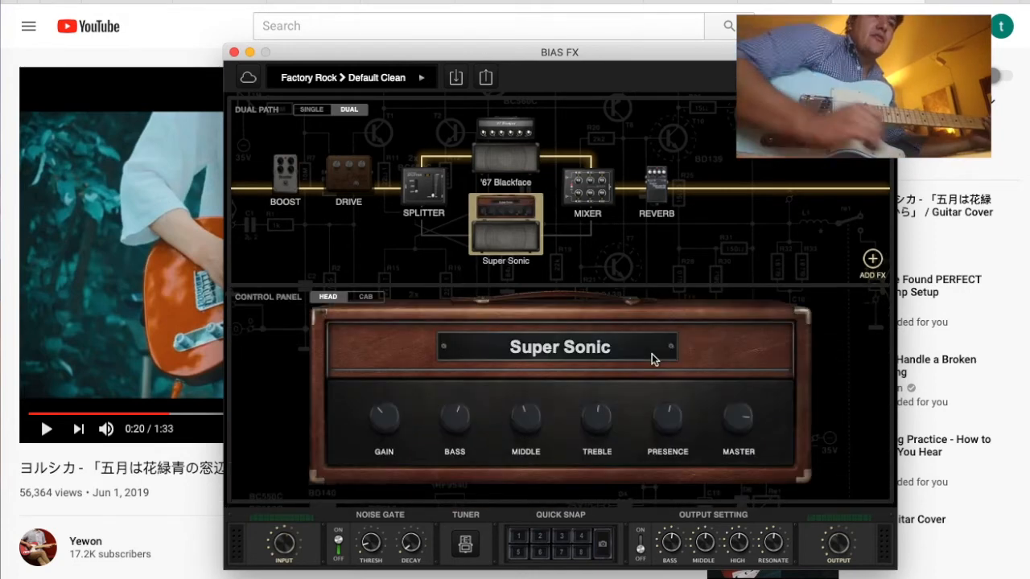
{"action": "left_click", "coordinate": [423, 183]}
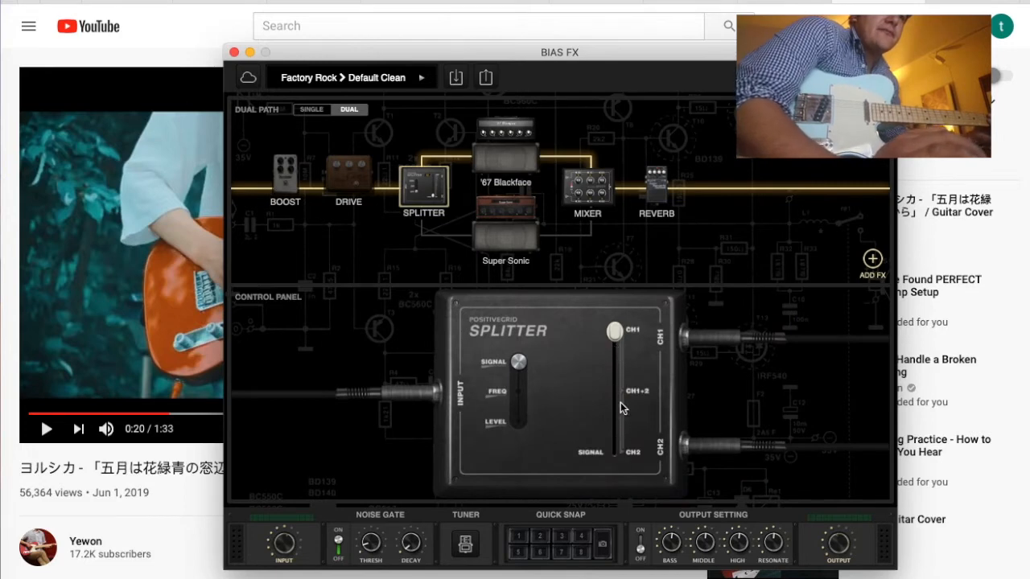
{"action": "left_click_drag", "start_coordinate": [616, 343], "coordinate": [622, 451]}
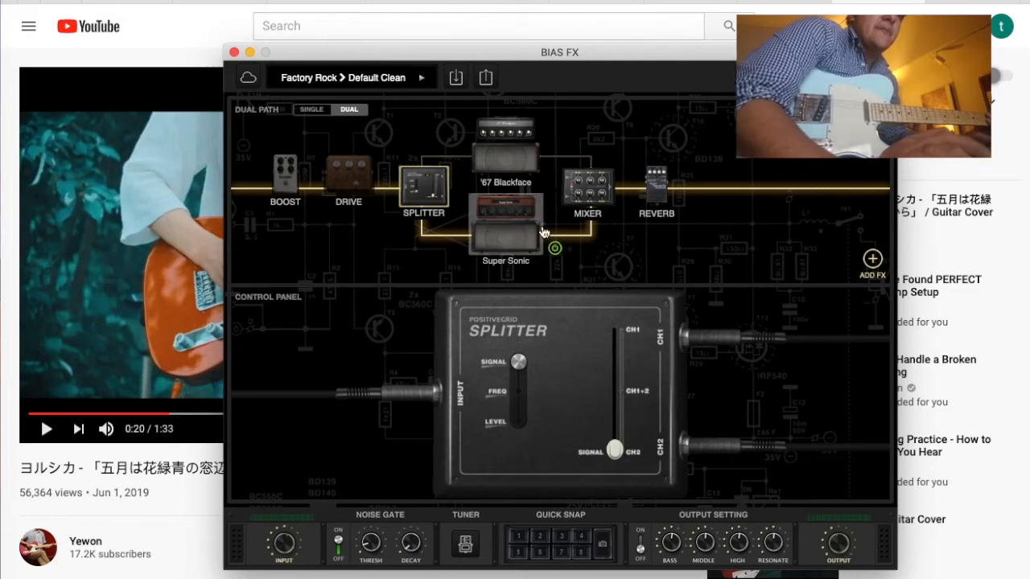
Set the mixer's CH2 level to -2.6 dB and move the Super Sonic cabinet's SM57 microphone slightly farther from the speaker centre
{"action": "left_click", "coordinate": [588, 211]}
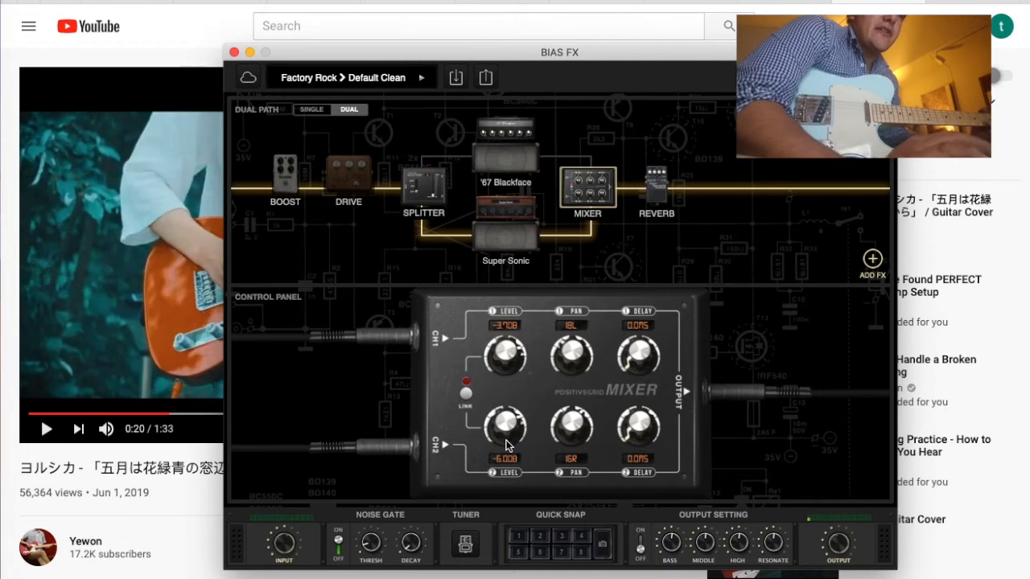
{"action": "left_click_drag", "start_coordinate": [505, 440], "coordinate": [504, 402]}
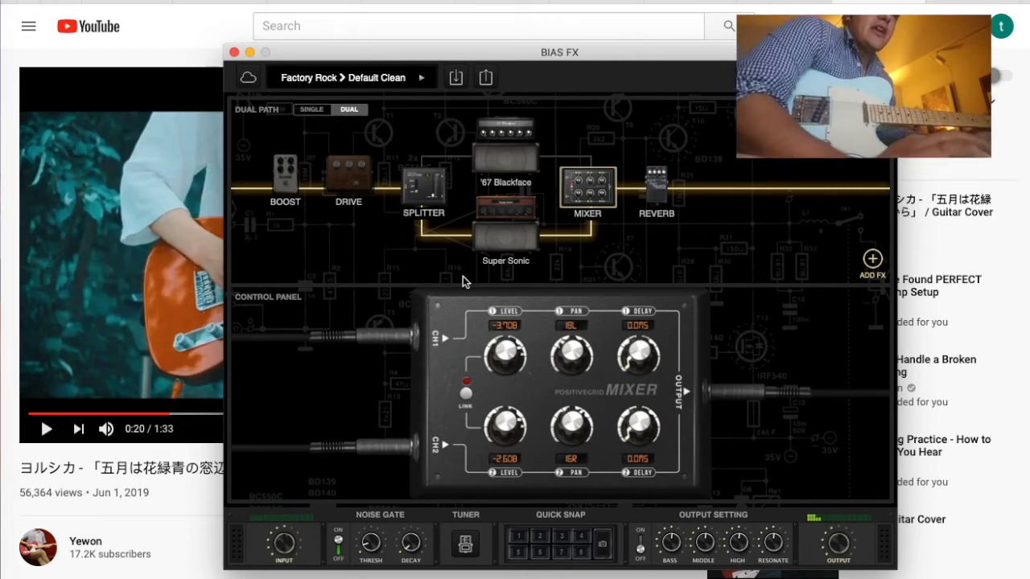
{"action": "left_click", "coordinate": [508, 241]}
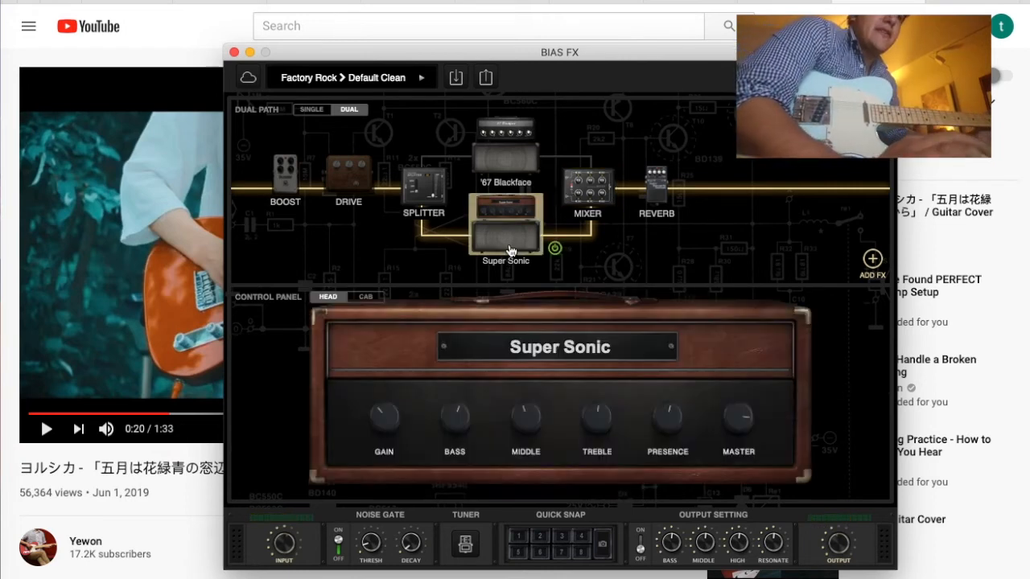
{"action": "left_click", "coordinate": [366, 297]}
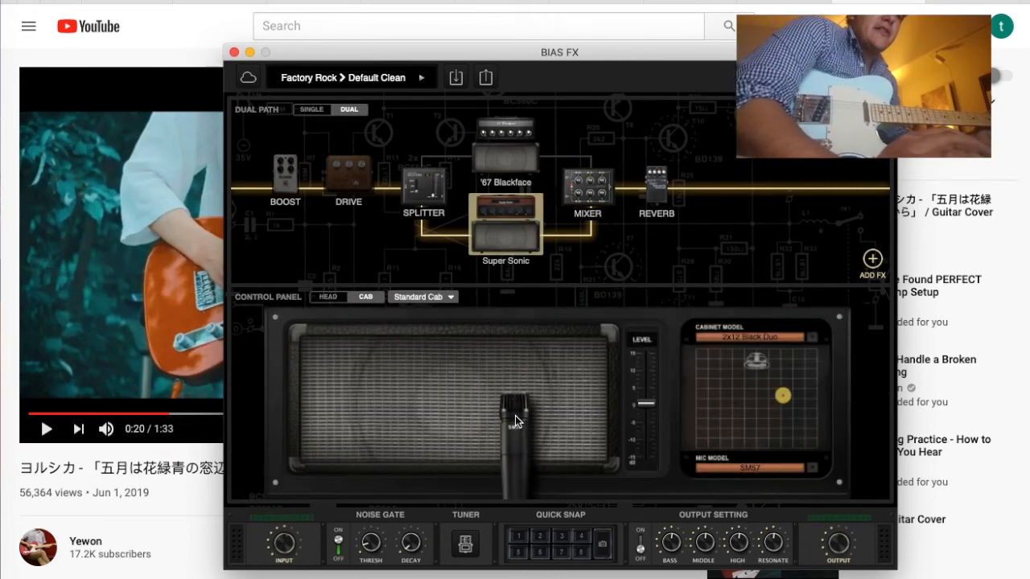
{"action": "left_click_drag", "start_coordinate": [515, 415], "coordinate": [520, 420]}
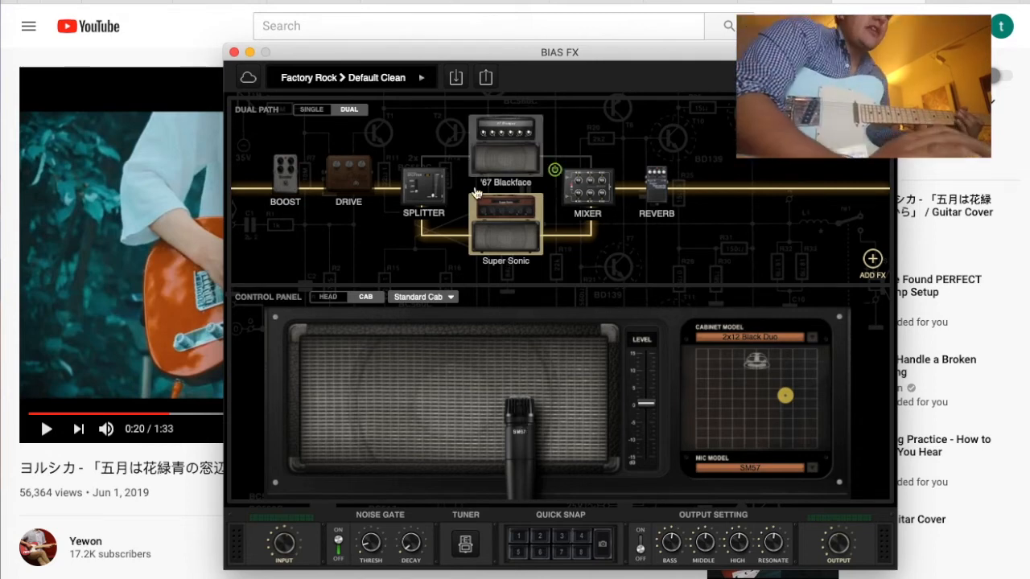
Set the splitter to CH1+2 so it feeds both amps, and open the mixer's controls
{"action": "left_click", "coordinate": [417, 192]}
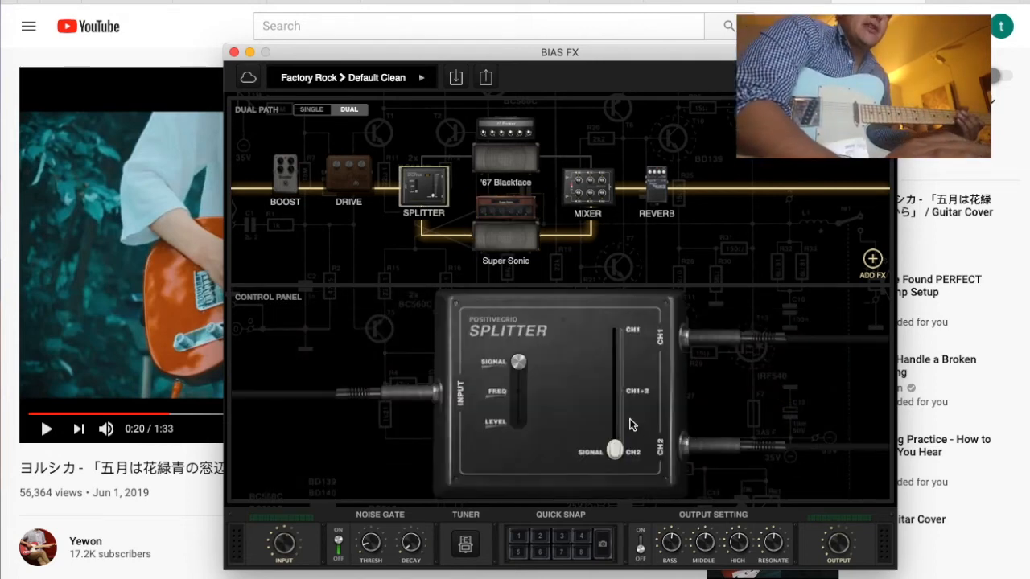
{"action": "left_click_drag", "start_coordinate": [616, 444], "coordinate": [618, 394]}
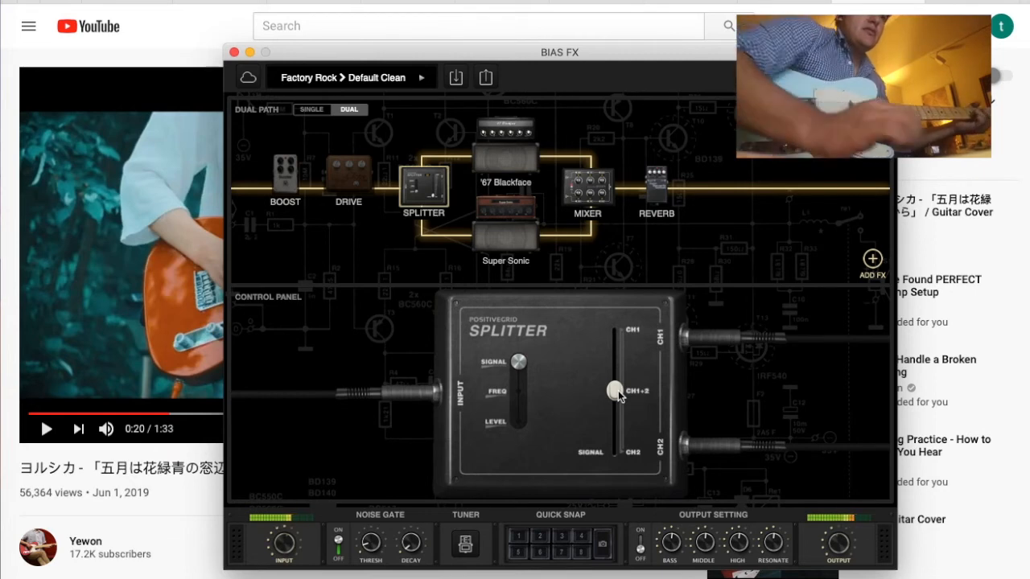
{"action": "left_click", "coordinate": [579, 200]}
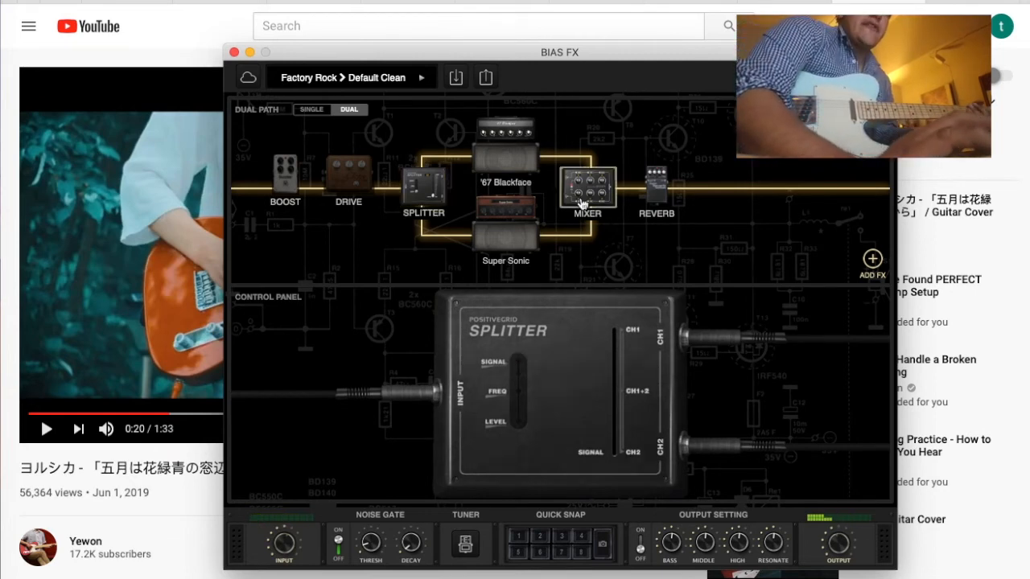
Centre CH1's pan on the mixer, and audition CH1 alone through the splitter before returning it to CH1+2
{"action": "left_click_drag", "start_coordinate": [569, 364], "coordinate": [571, 344]}
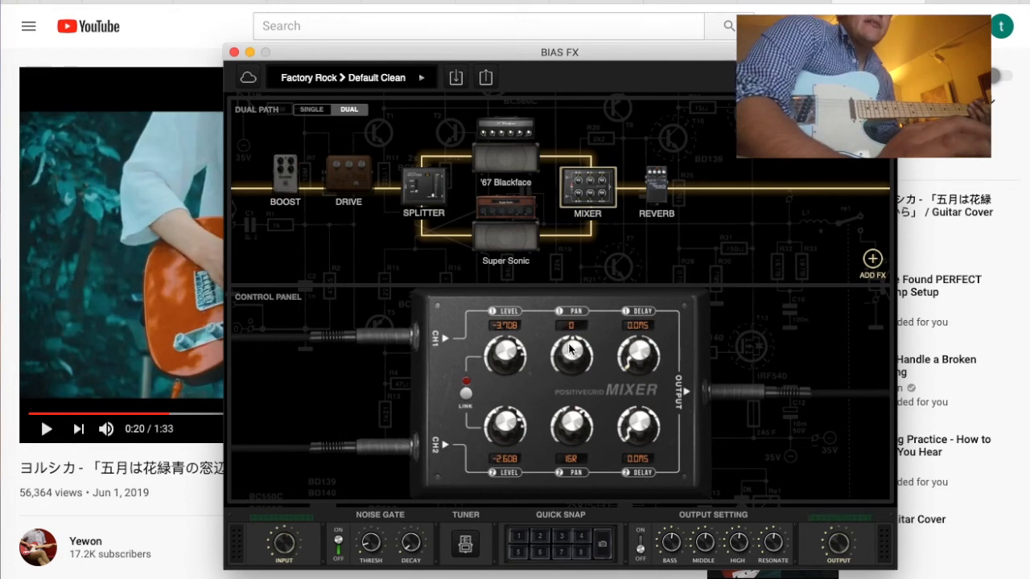
{"action": "left_click", "coordinate": [440, 186]}
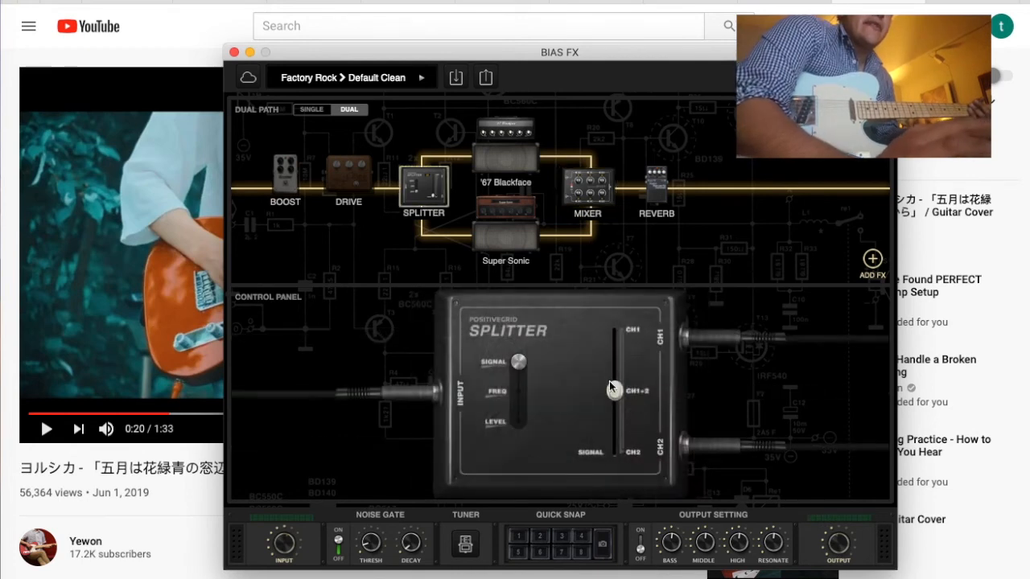
{"action": "left_click_drag", "start_coordinate": [609, 380], "coordinate": [609, 307]}
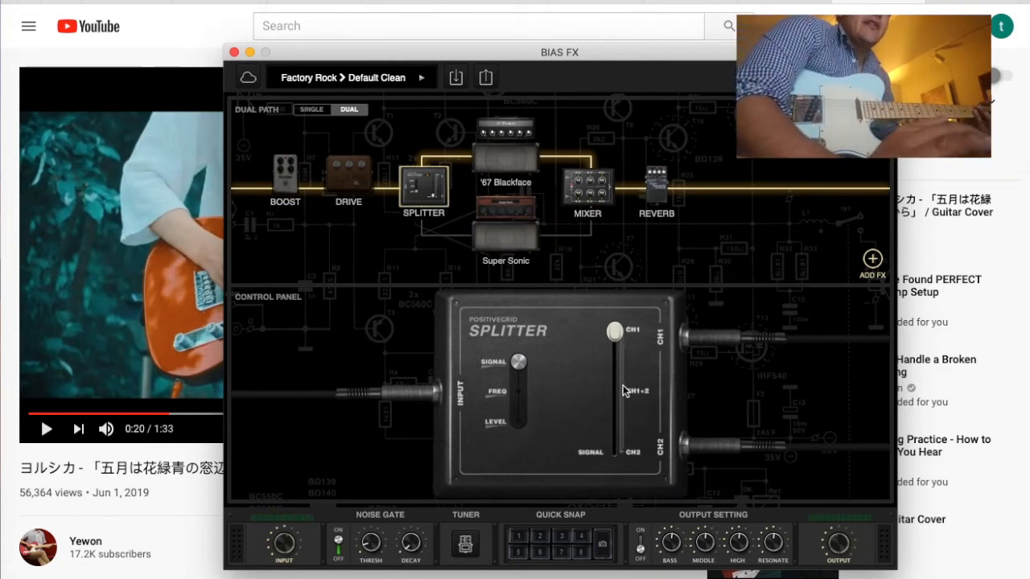
{"action": "left_click_drag", "start_coordinate": [614, 332], "coordinate": [617, 391]}
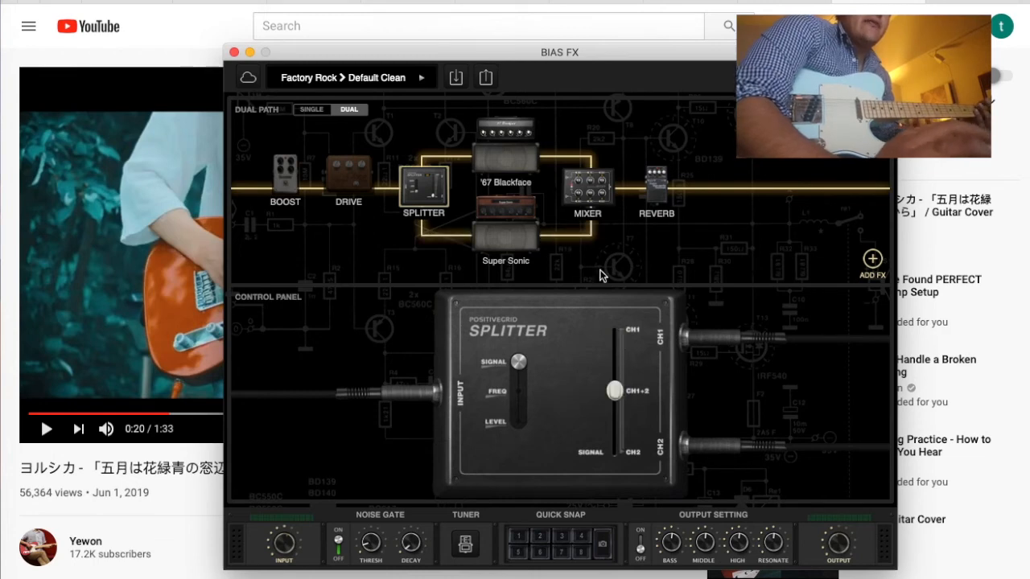
Set the mixer's pans to 21L for CH1 and 23R for CH2, and the CH2 delay to 0.2 ms
{"action": "left_click", "coordinate": [583, 195]}
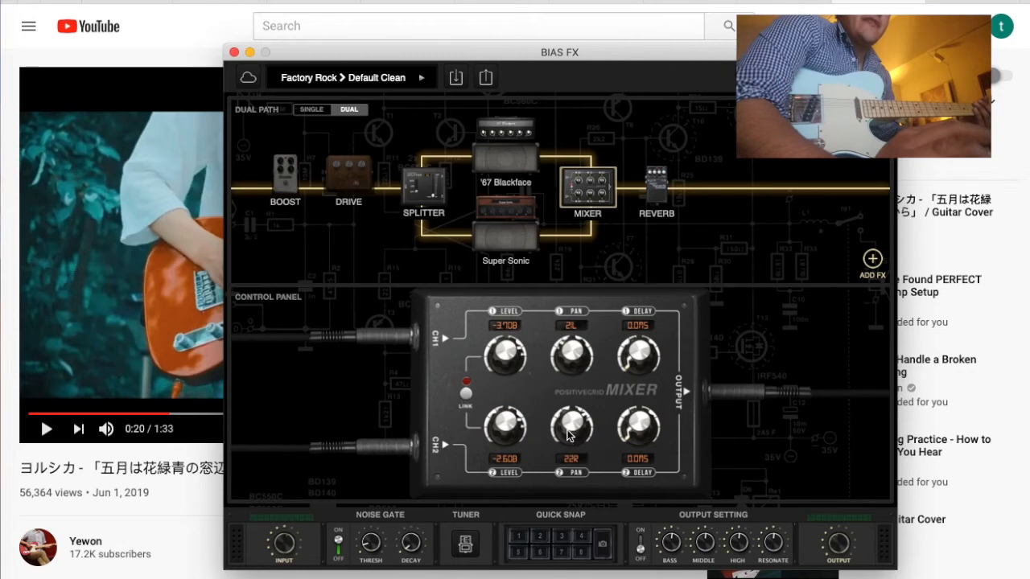
{"action": "left_click_drag", "start_coordinate": [568, 441], "coordinate": [566, 435]}
{"action": "left_click_drag", "start_coordinate": [650, 440], "coordinate": [651, 433]}
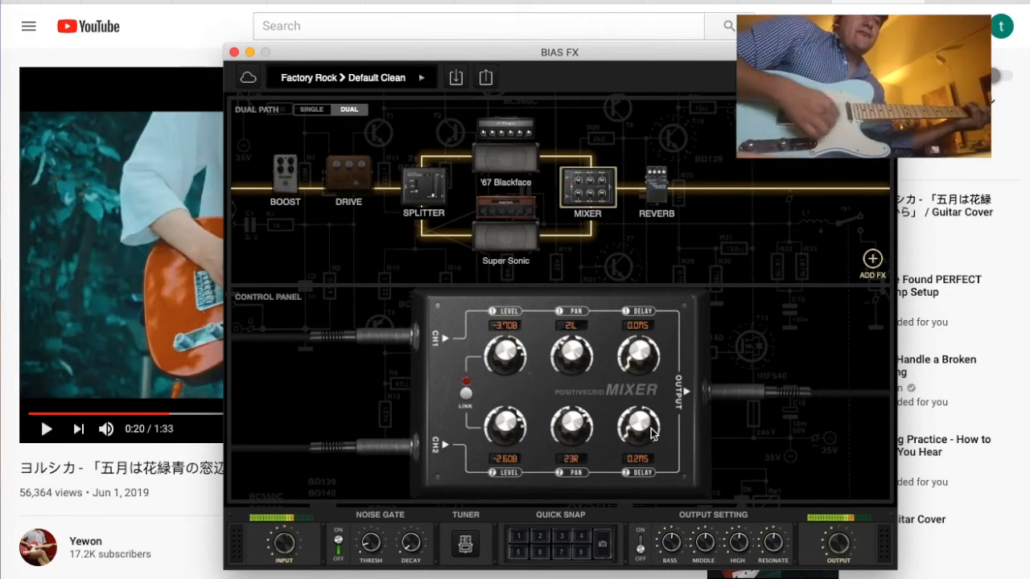
Switch on the drive and boost pedals, and review the '67 Blackface and Super Sonic head settings
{"action": "left_click", "coordinate": [390, 184]}
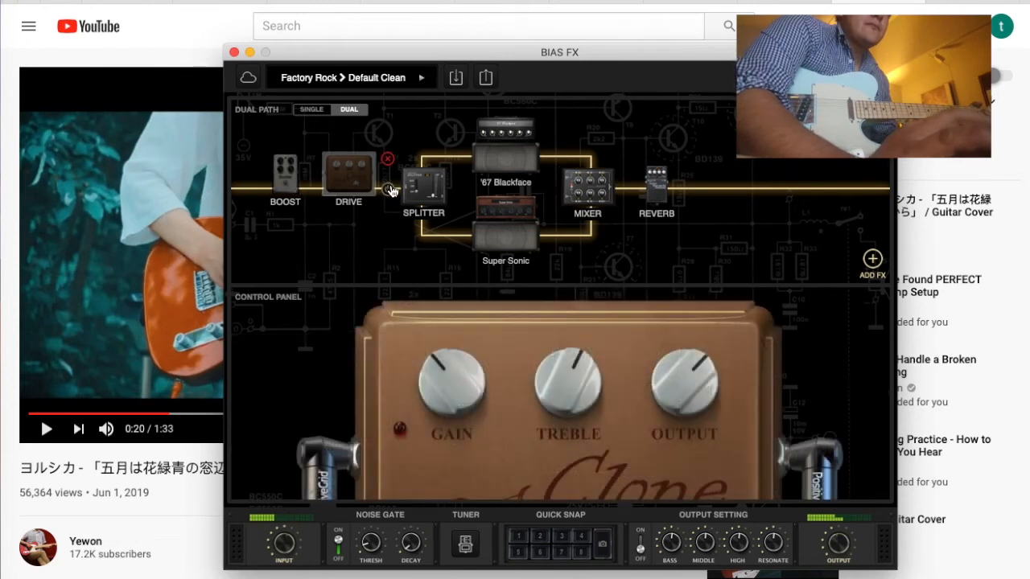
{"action": "left_click", "coordinate": [313, 198]}
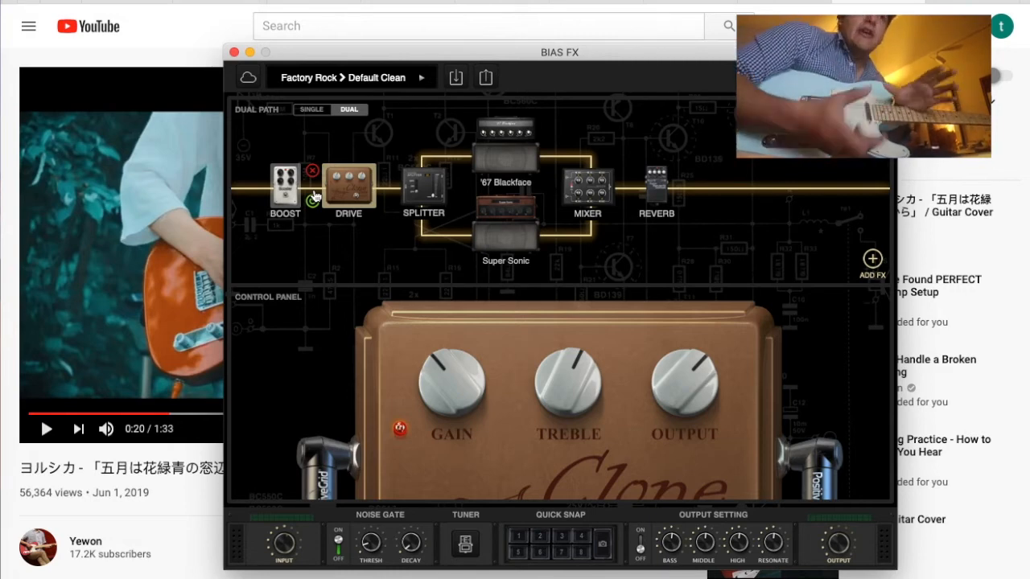
{"action": "left_click", "coordinate": [507, 157]}
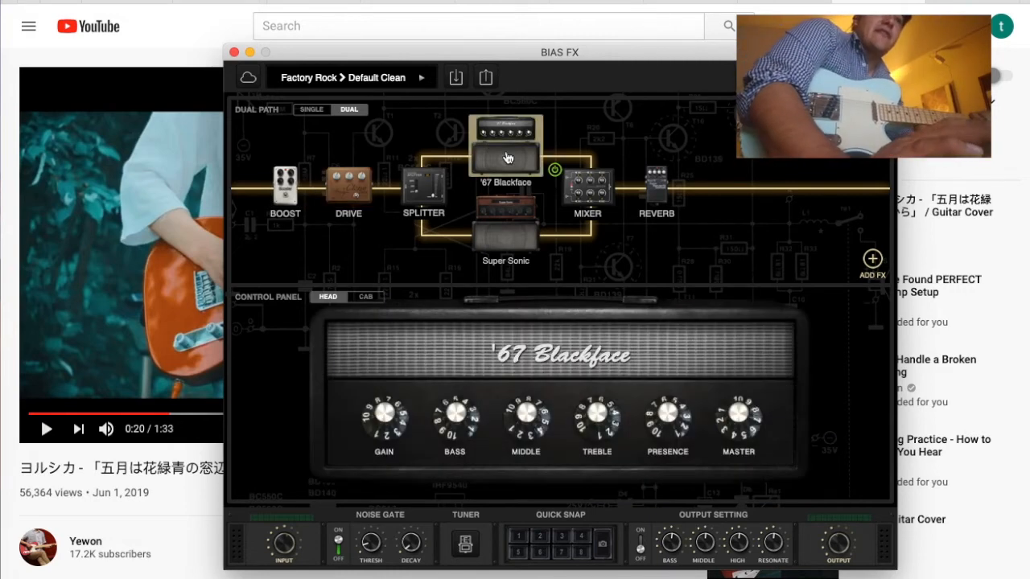
{"action": "left_click", "coordinate": [502, 234]}
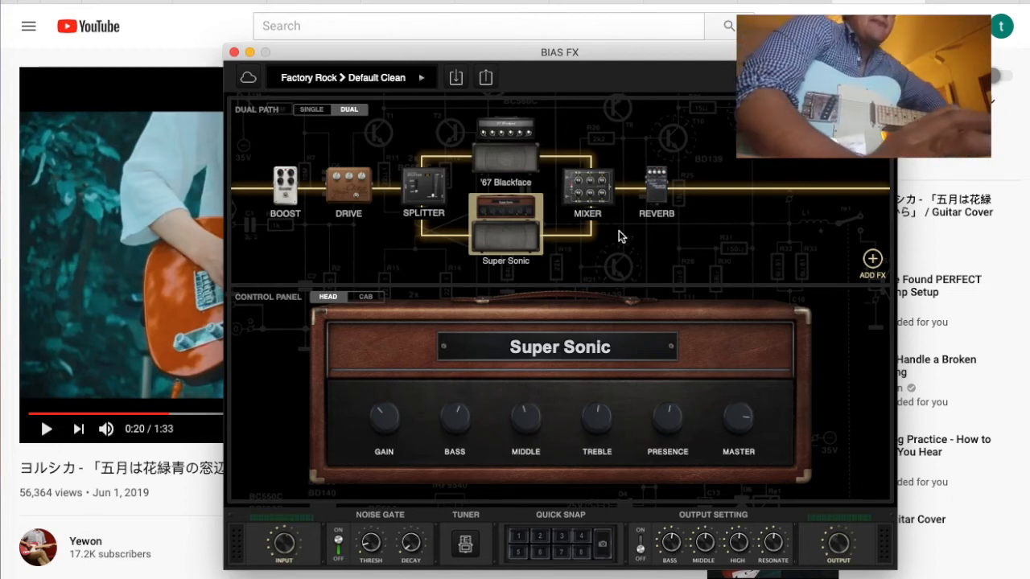
{"action": "left_click", "coordinate": [512, 161]}
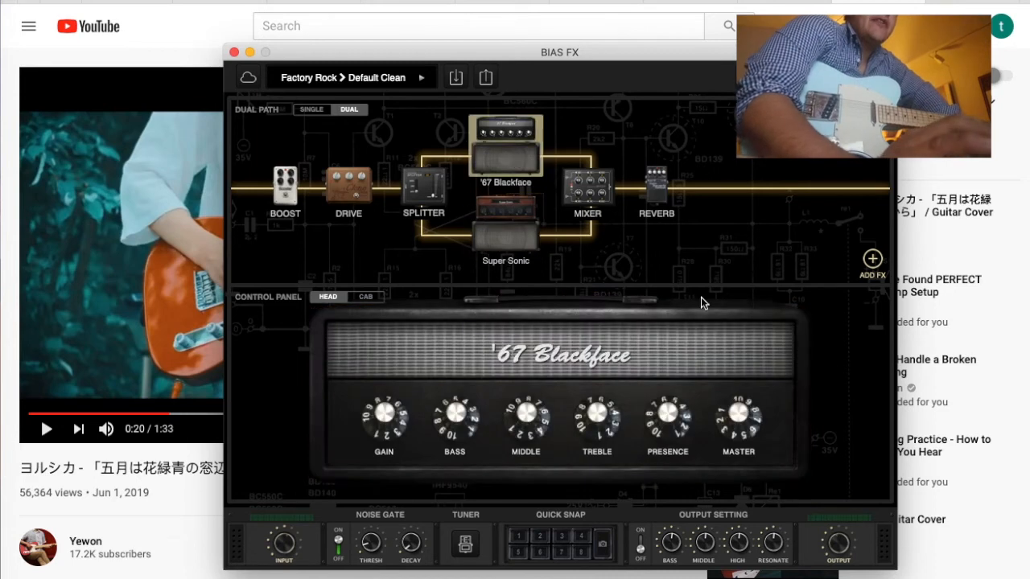
Add an EQ10 to the signal chain between the mixer and the reverb
{"action": "left_click", "coordinate": [872, 259]}
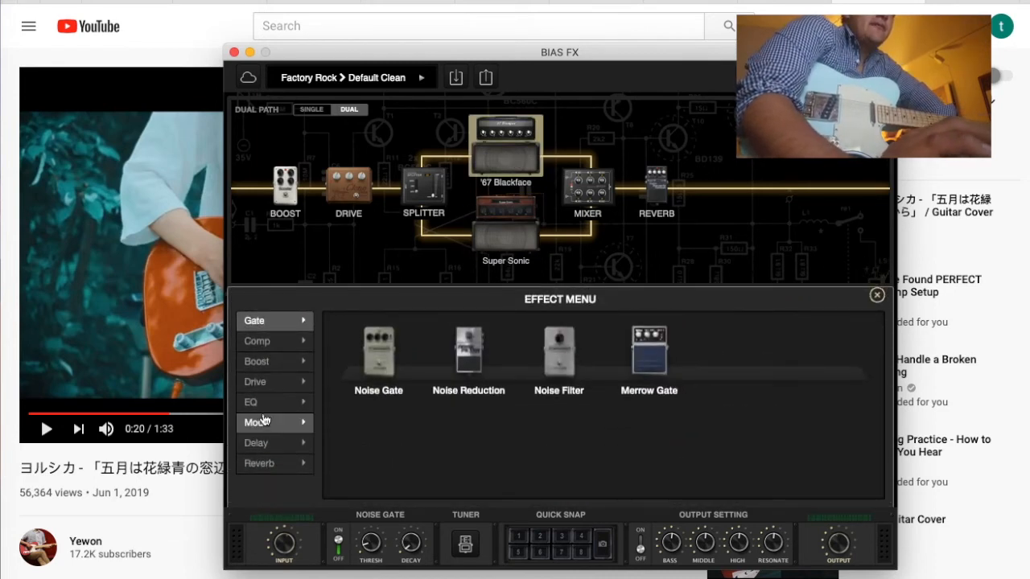
{"action": "left_click", "coordinate": [272, 402]}
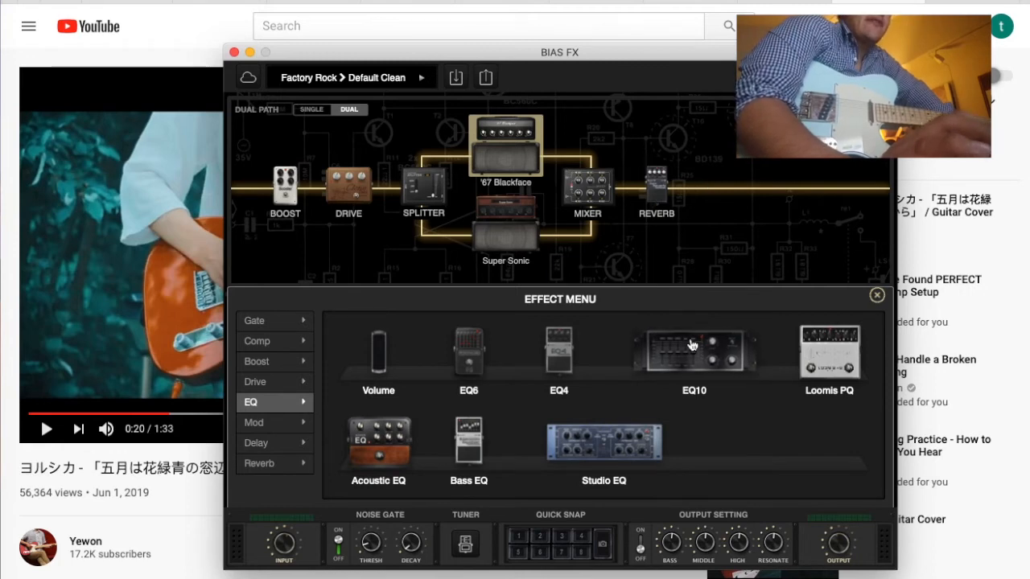
{"action": "left_click_drag", "start_coordinate": [691, 345], "coordinate": [666, 200]}
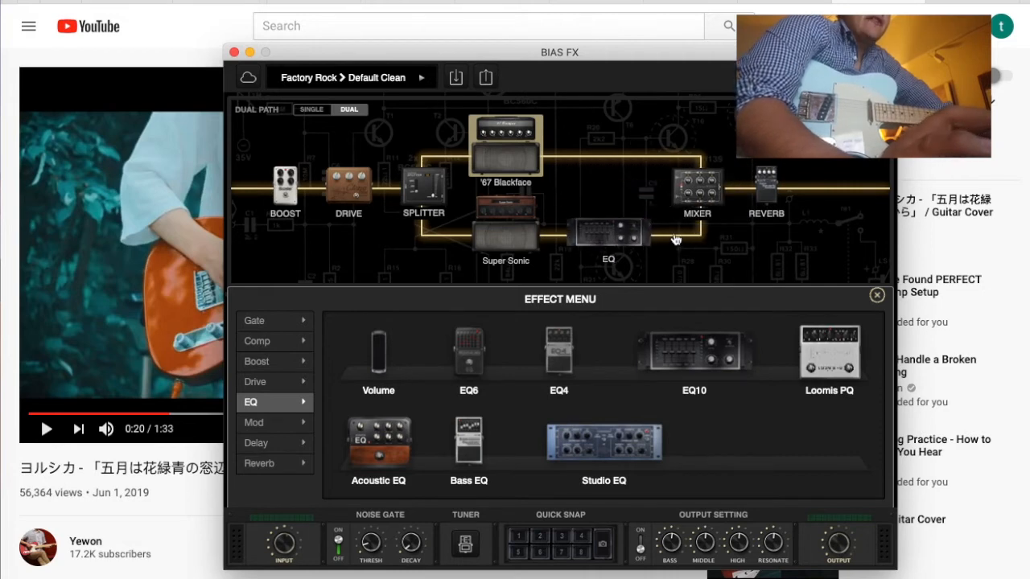
{"action": "left_click", "coordinate": [703, 223]}
{"action": "left_click_drag", "start_coordinate": [609, 233], "coordinate": [684, 191]}
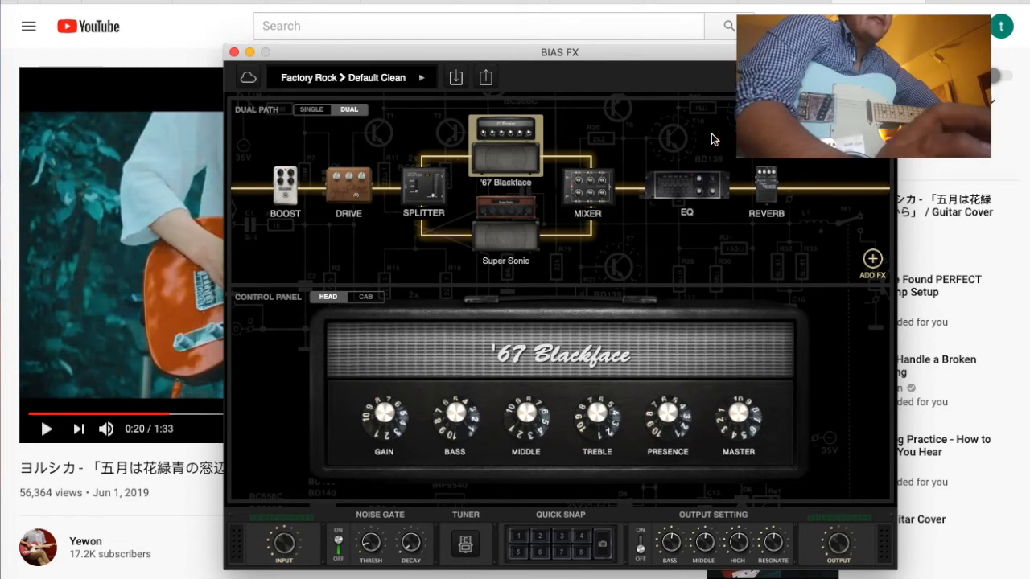
{"action": "mouse_move", "coordinate": [304, 221]}
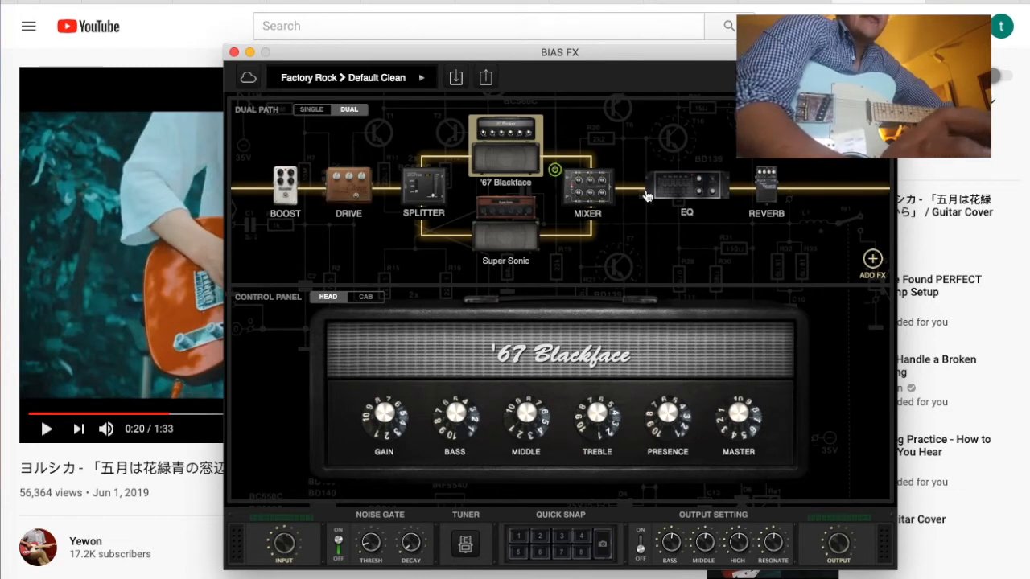
Lower the EQ10's high cut, set the 4K band to about -2 and 16K to about -4, and nudge 8K up slightly
{"action": "left_click", "coordinate": [688, 201]}
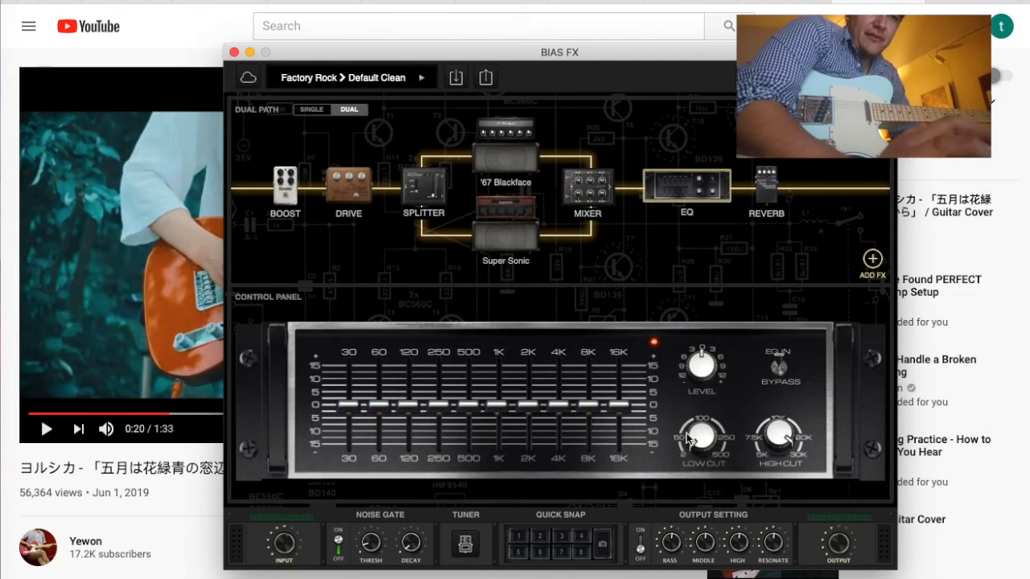
{"action": "left_click_drag", "start_coordinate": [773, 445], "coordinate": [773, 473]}
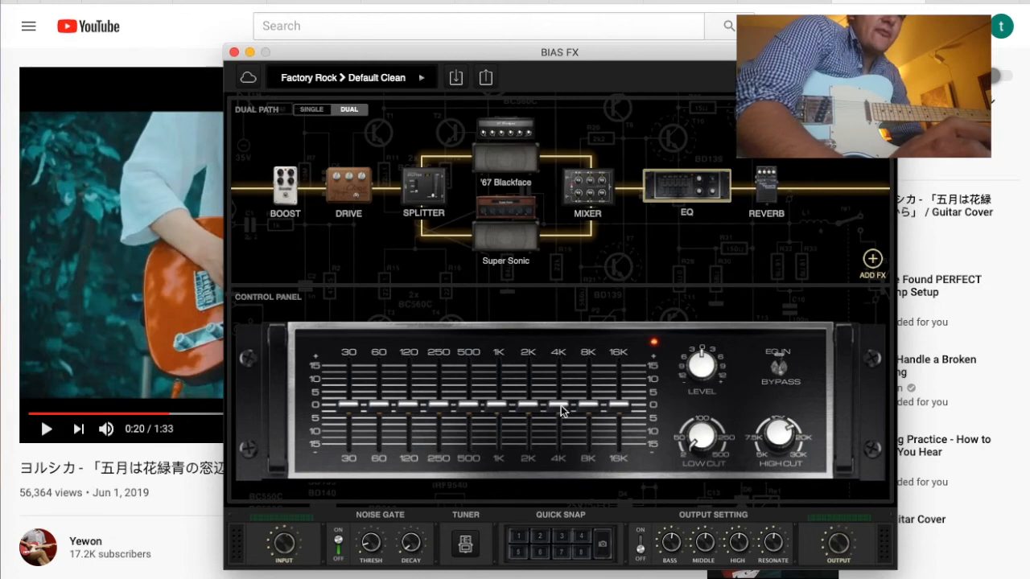
{"action": "left_click_drag", "start_coordinate": [563, 407], "coordinate": [563, 415]}
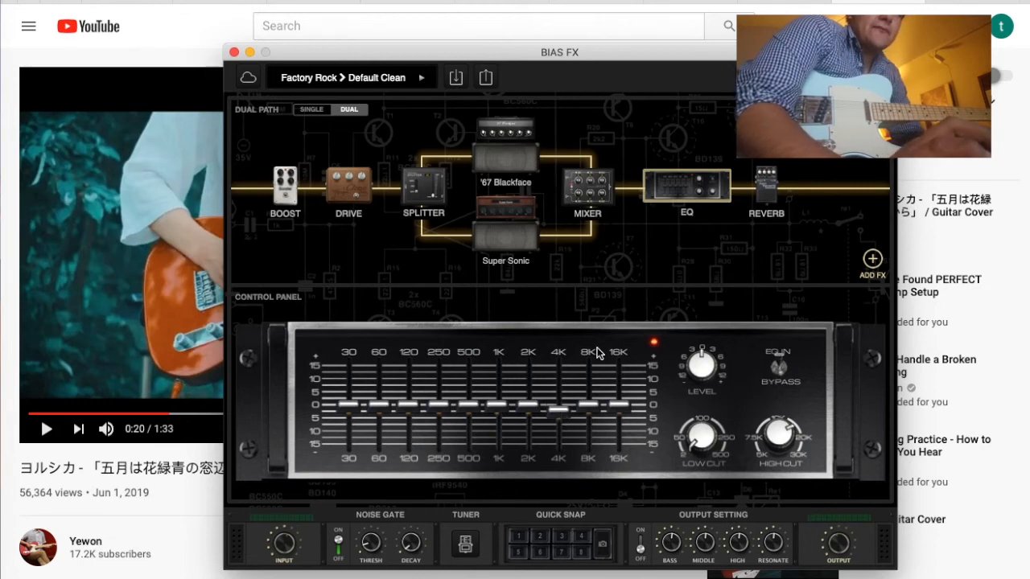
{"action": "left_click", "coordinate": [595, 415]}
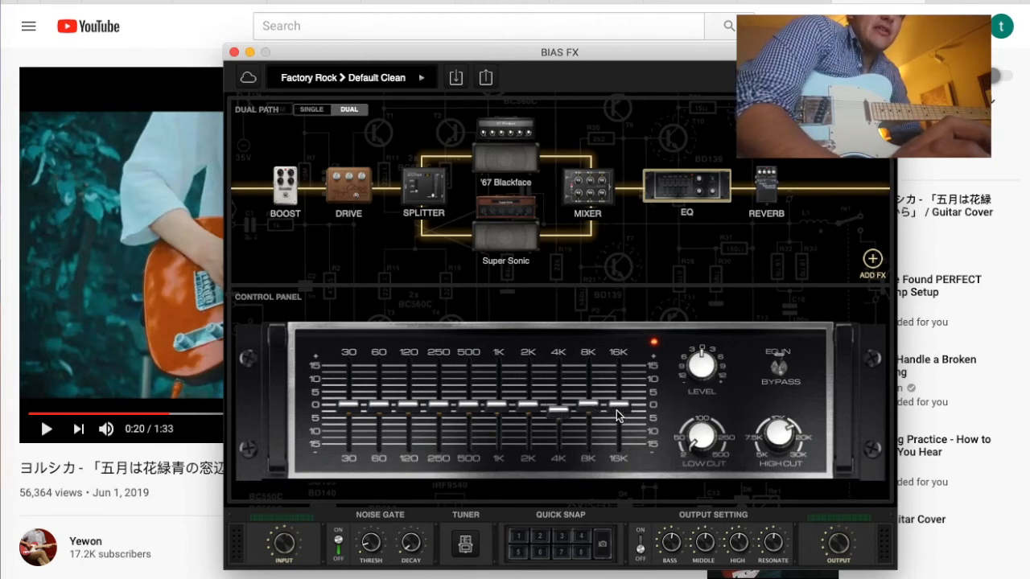
{"action": "left_click_drag", "start_coordinate": [618, 412], "coordinate": [618, 425]}
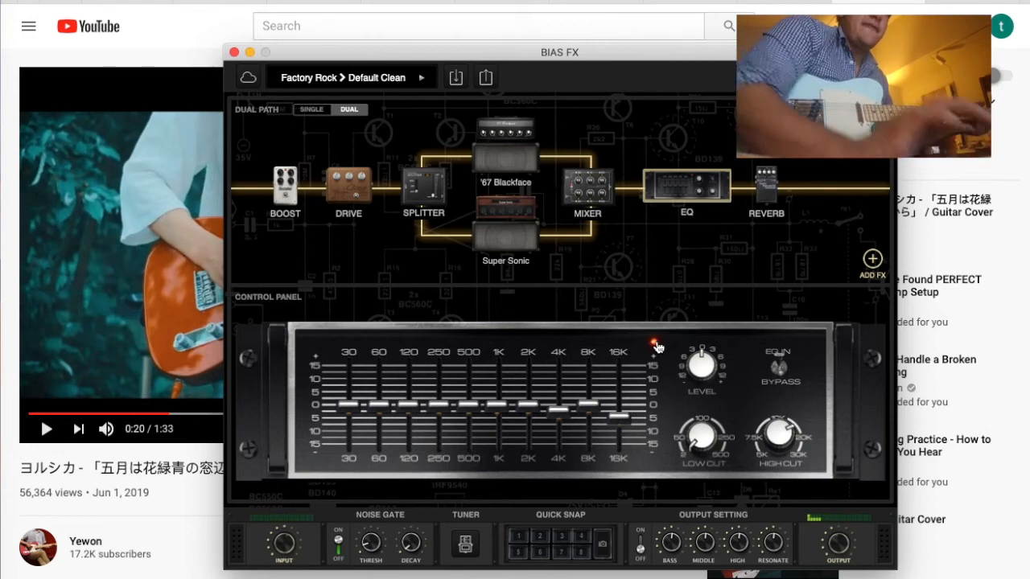
Raise the EQ10's 250 band to about +1, and compare the tone with the EQ bypassed and engaged
{"action": "left_click", "coordinate": [655, 343]}
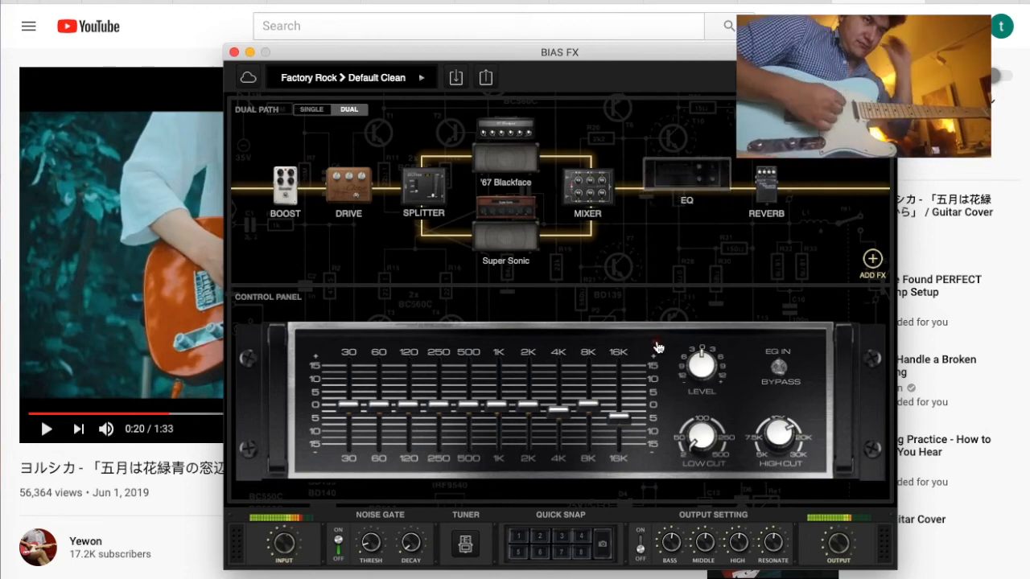
{"action": "left_click", "coordinate": [654, 344]}
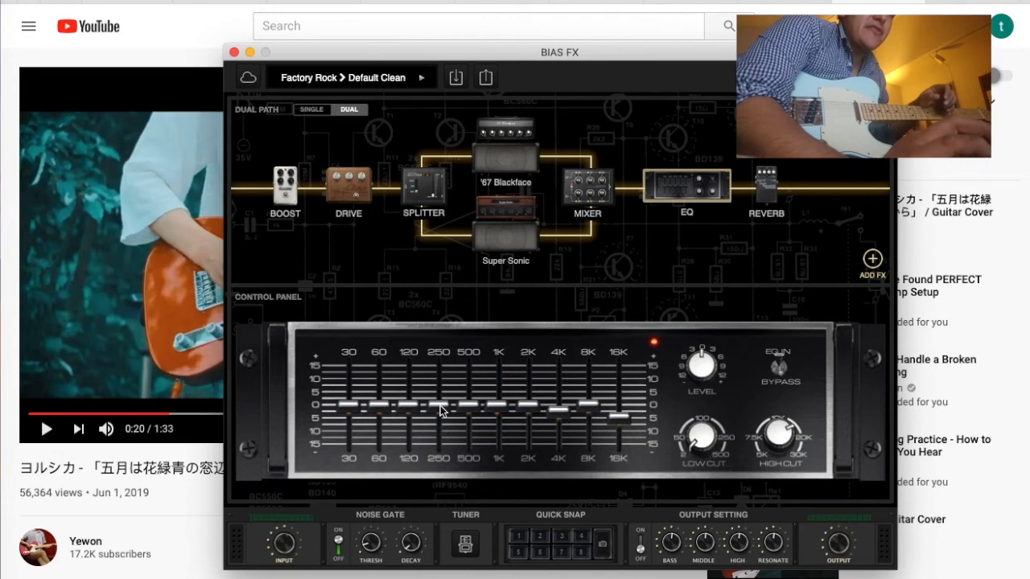
{"action": "left_click_drag", "start_coordinate": [440, 411], "coordinate": [440, 411]}
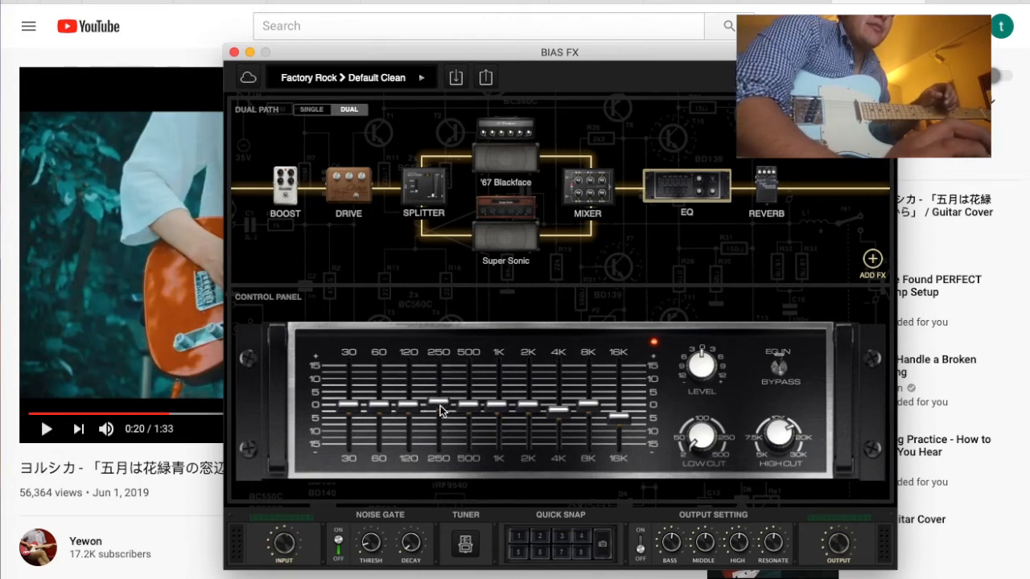
{"action": "left_click", "coordinate": [440, 411]}
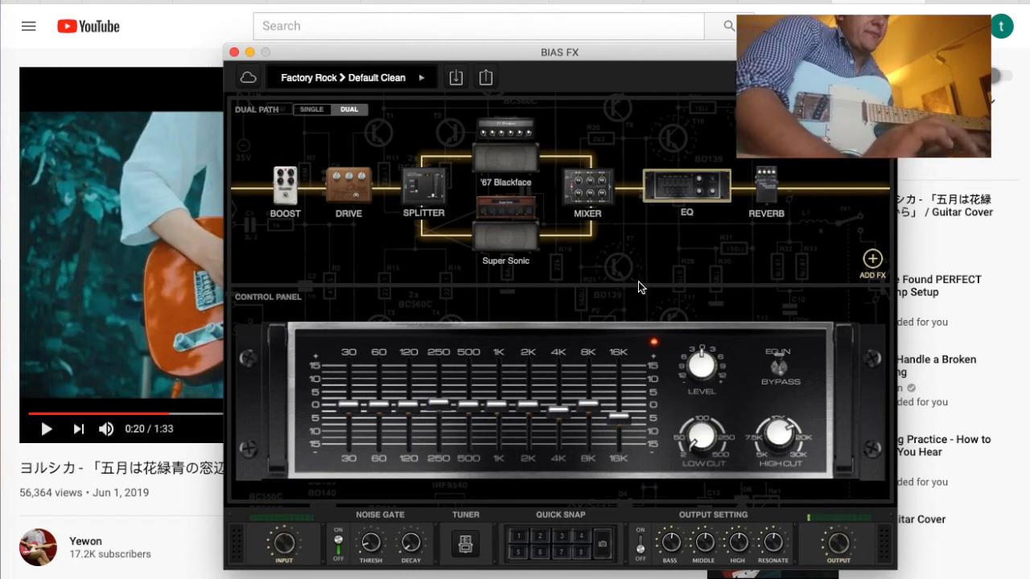
{"action": "left_click", "coordinate": [653, 346]}
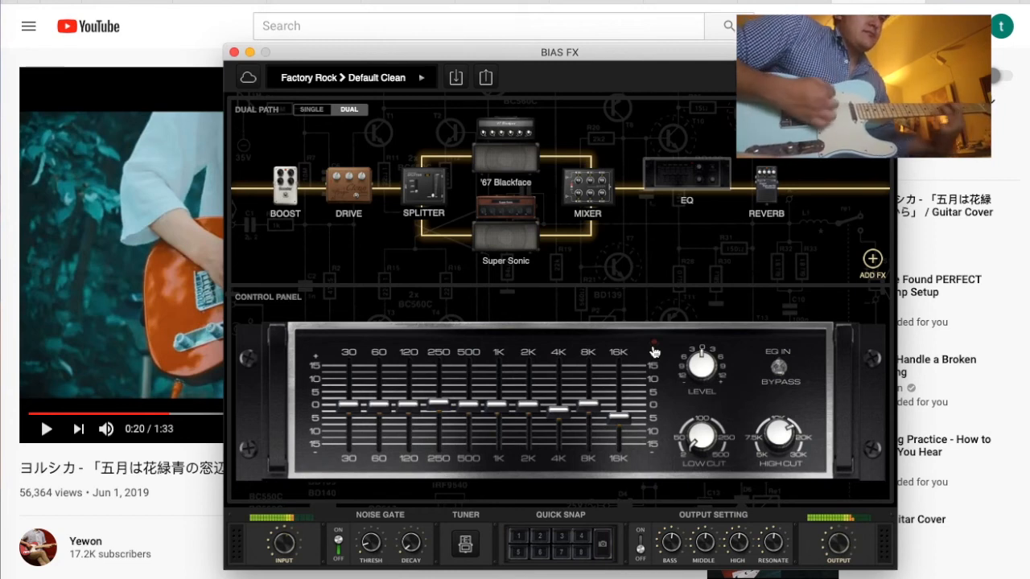
{"action": "left_click", "coordinate": [653, 346]}
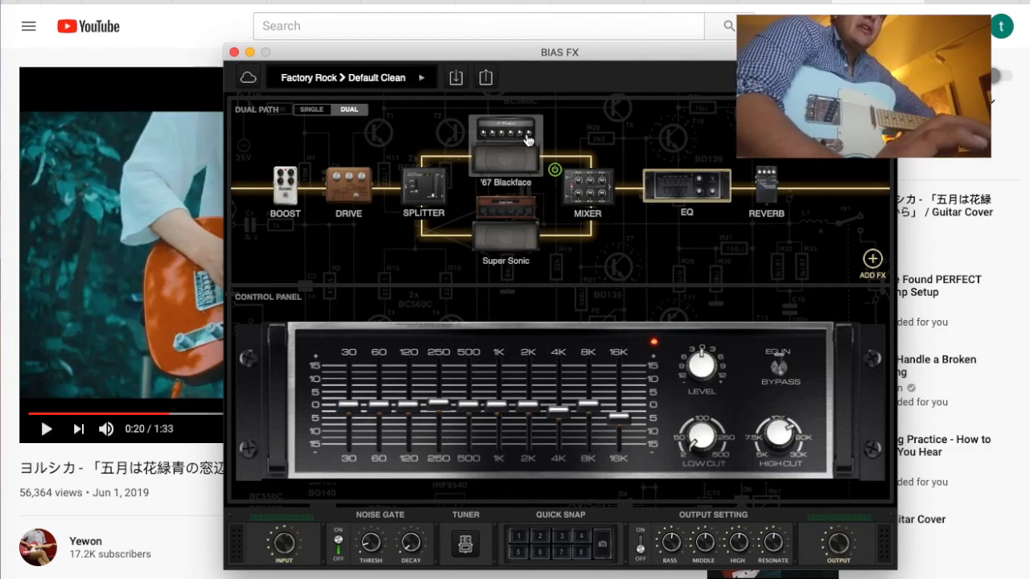
Review the '67 Blackface's cabinet, microphone and head settings
{"action": "left_click", "coordinate": [527, 140]}
{"action": "left_click", "coordinate": [367, 297]}
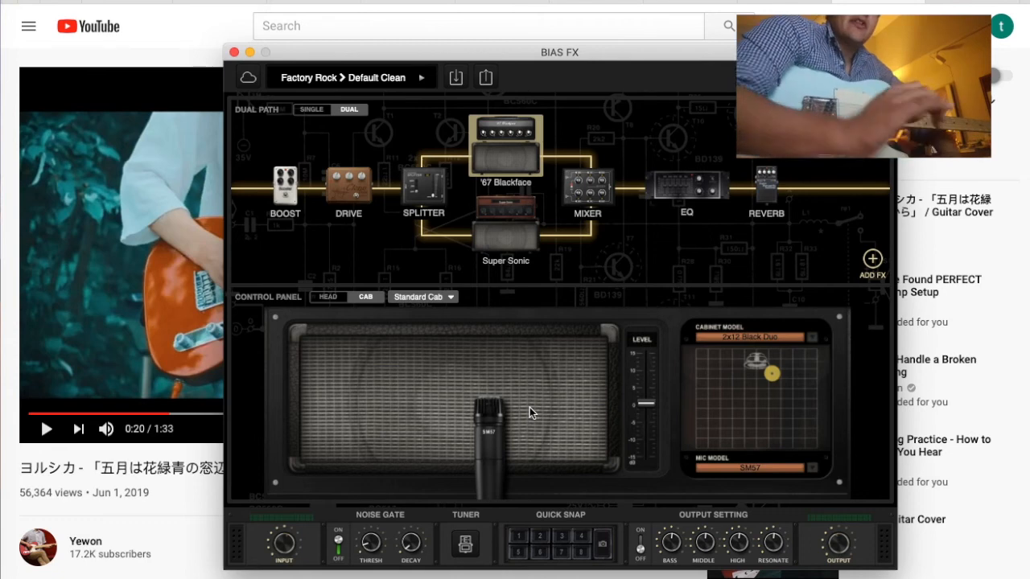
{"action": "left_click", "coordinate": [327, 297]}
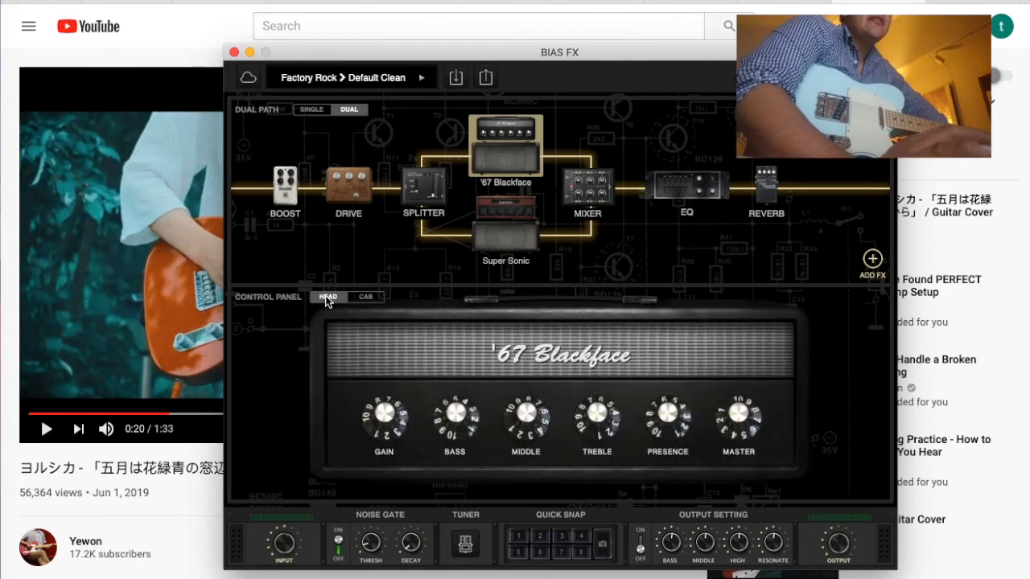
Examine the available drive and boost effects, and display the Booster pedal's controls
{"action": "left_click", "coordinate": [348, 187]}
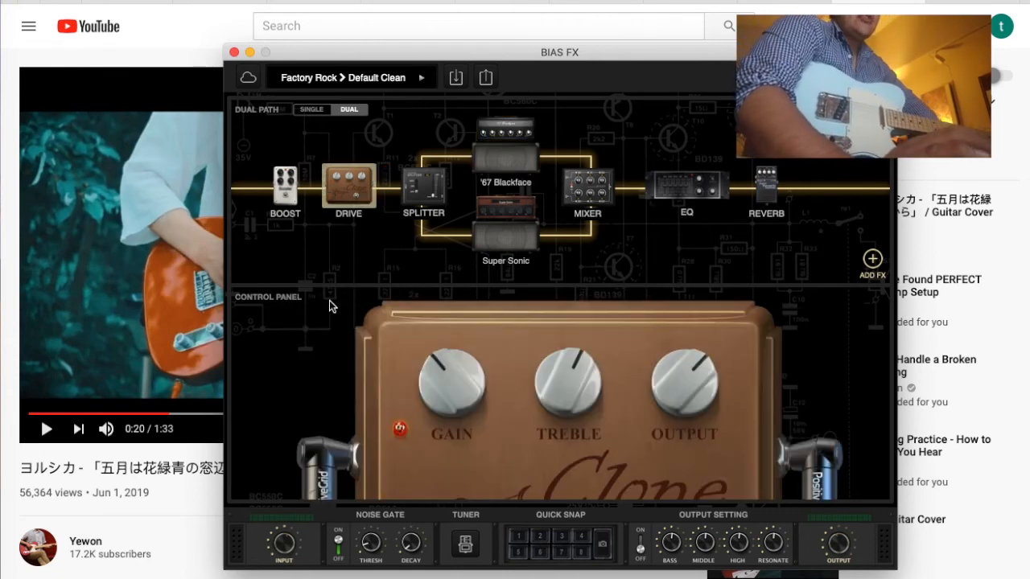
{"action": "left_click", "coordinate": [341, 183]}
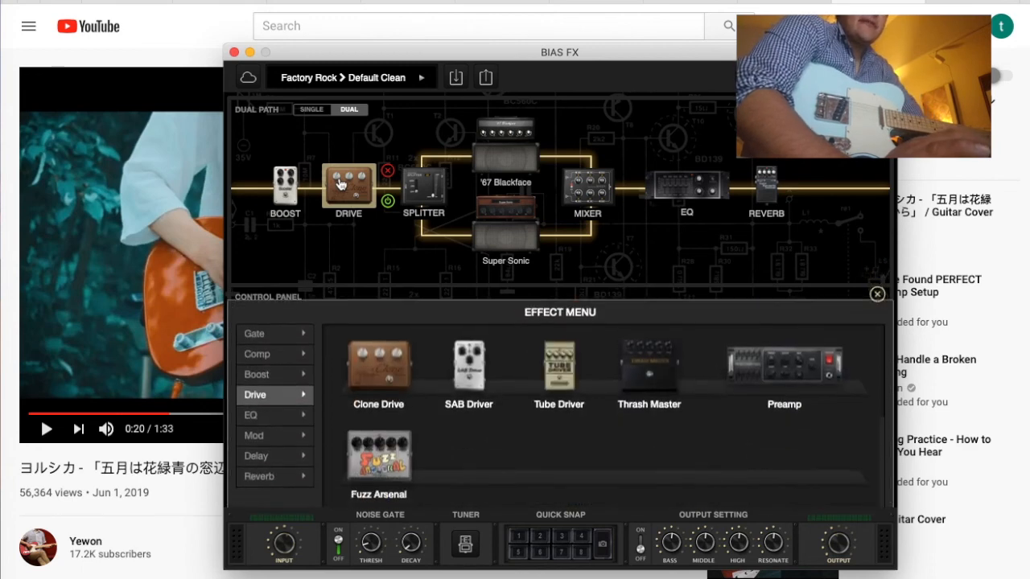
{"action": "scroll", "coordinate": [480, 420], "scroll_direction": "down", "scroll_amount": 3}
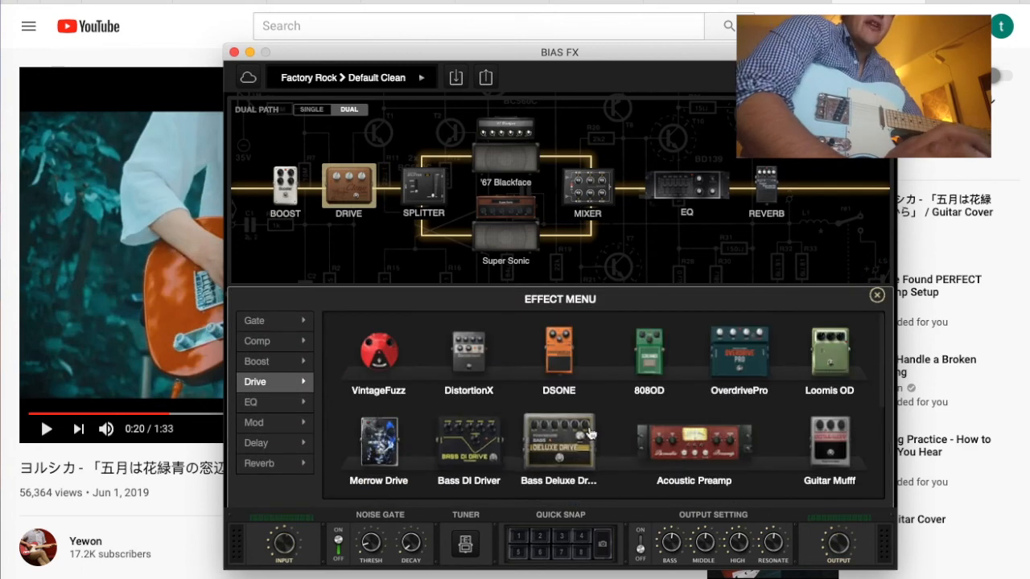
{"action": "scroll", "coordinate": [589, 427], "scroll_direction": "down", "scroll_amount": 3}
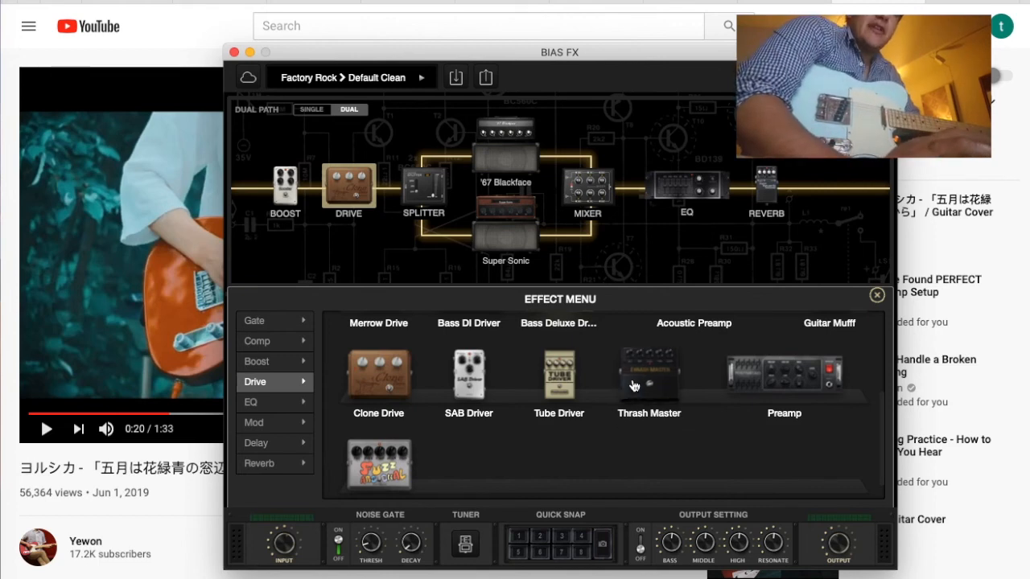
{"action": "scroll", "coordinate": [588, 374], "scroll_direction": "down", "scroll_amount": 1}
{"action": "scroll", "coordinate": [588, 375], "scroll_direction": "up", "scroll_amount": 2}
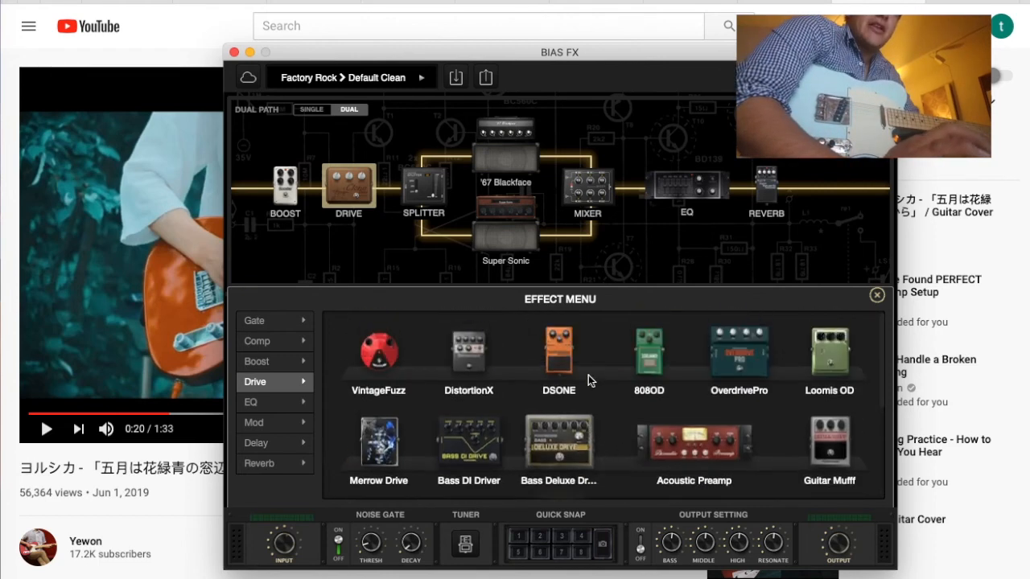
{"action": "scroll", "coordinate": [588, 375], "scroll_direction": "down", "scroll_amount": 2}
{"action": "scroll", "coordinate": [588, 375], "scroll_direction": "up", "scroll_amount": 2}
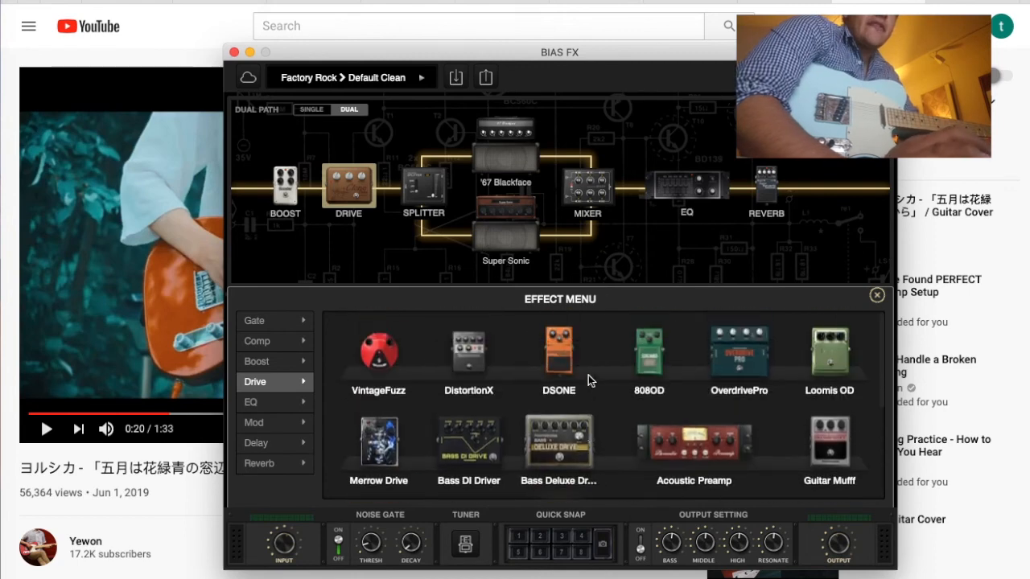
{"action": "left_click", "coordinate": [296, 368]}
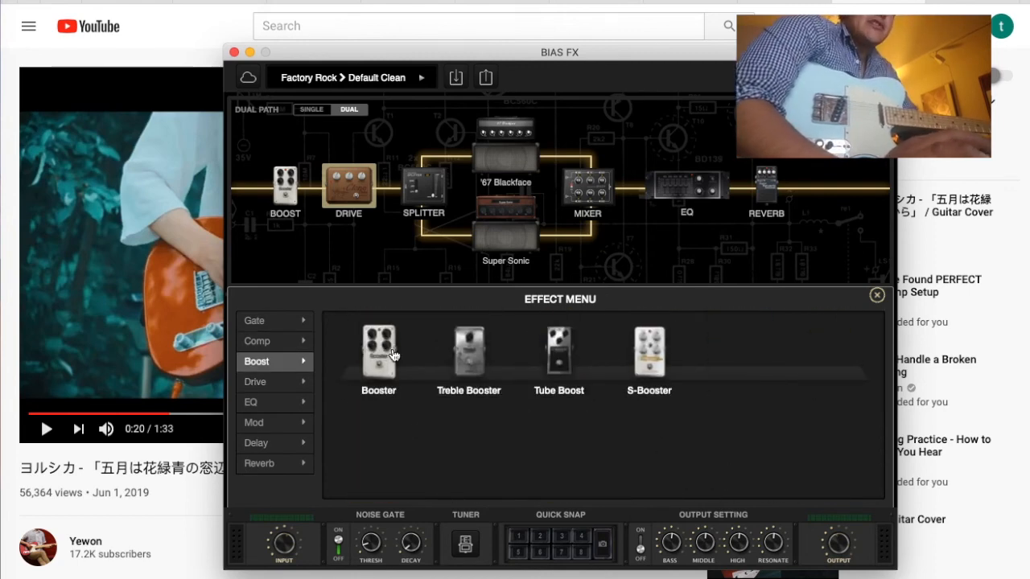
{"action": "left_click", "coordinate": [286, 194]}
{"action": "left_click", "coordinate": [285, 193]}
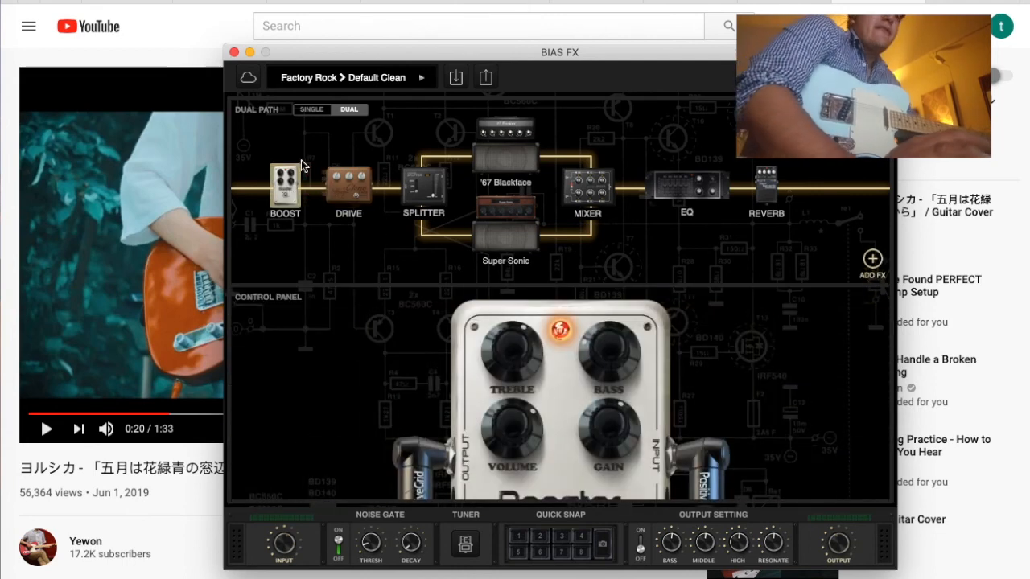
Show the drive pedal's controls and bypass the EQ to audition the tone without it
{"action": "left_click", "coordinate": [349, 200]}
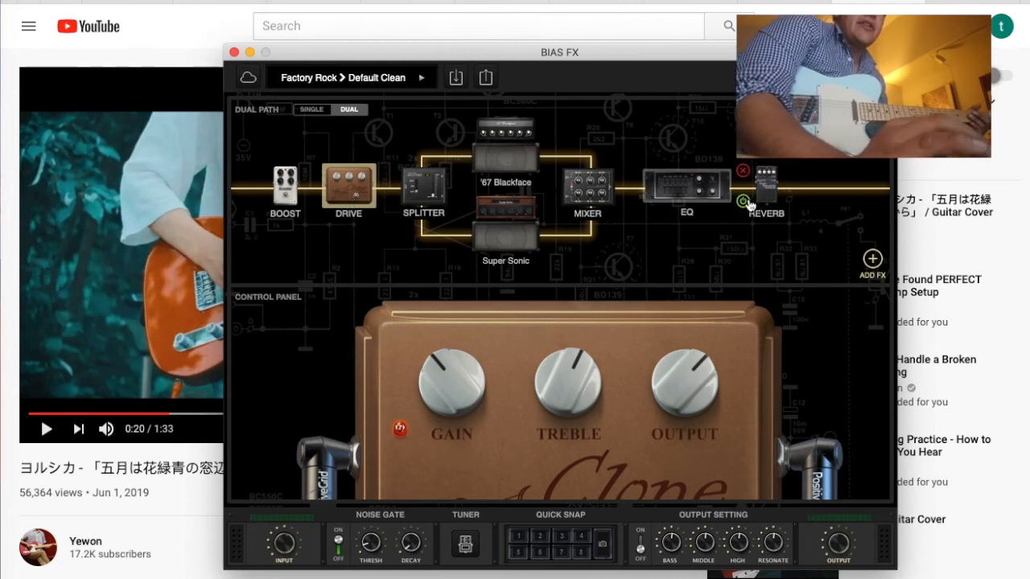
{"action": "left_click", "coordinate": [742, 204]}
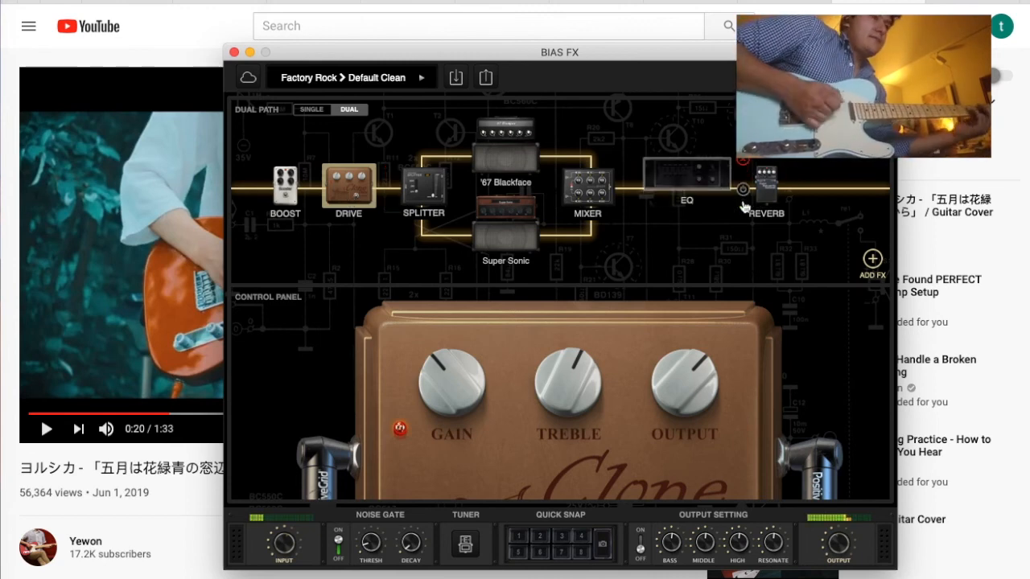